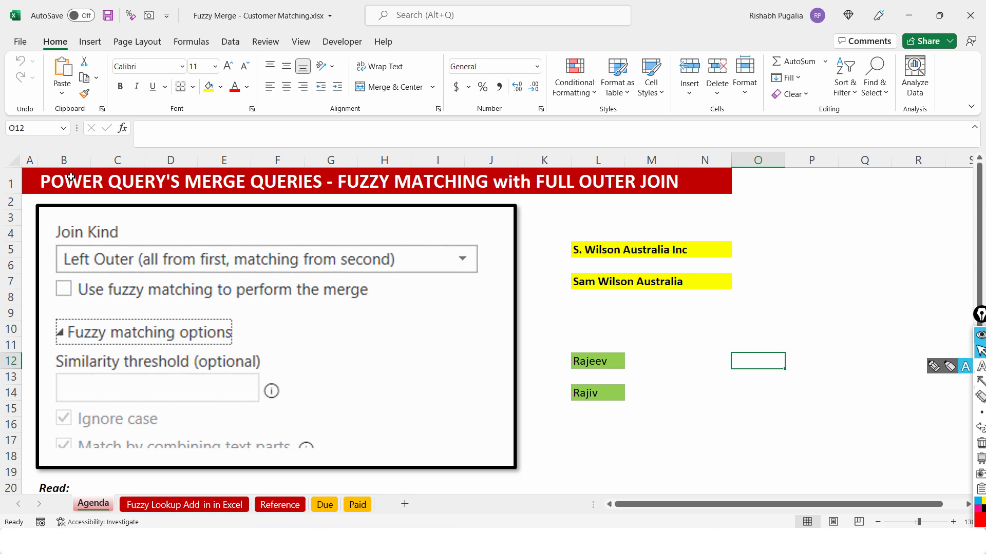
Compare the near-duplicate names S. Wilson Australia Inc and Sam Wilson Australia, then Rajiv in L14.
left_click(61, 181)
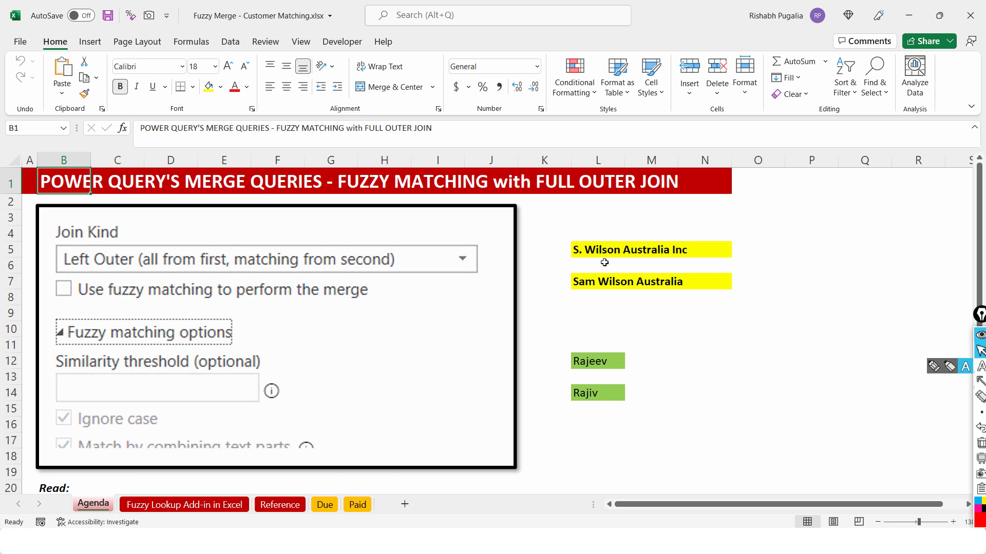
left_click_drag(582, 250, 698, 247)
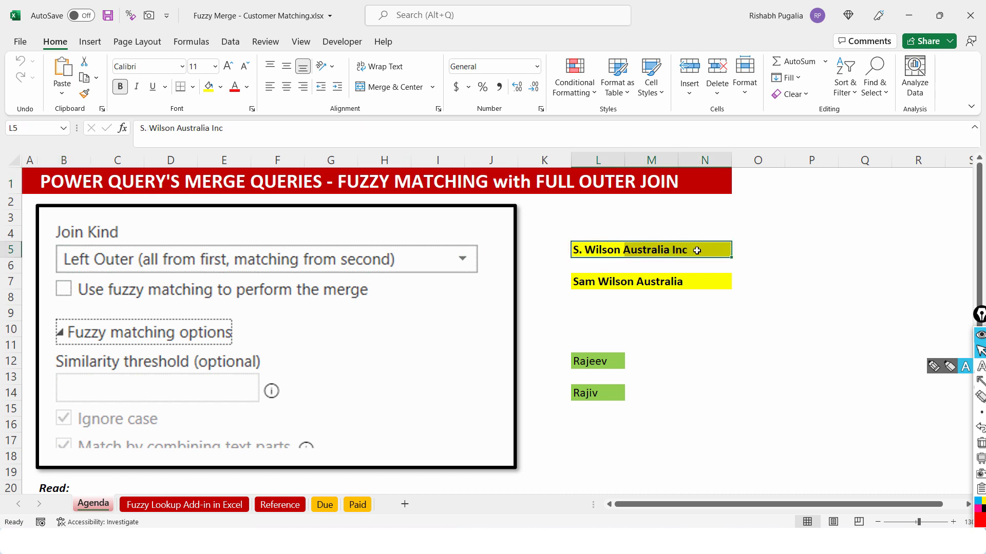
left_click_drag(587, 284, 683, 276)
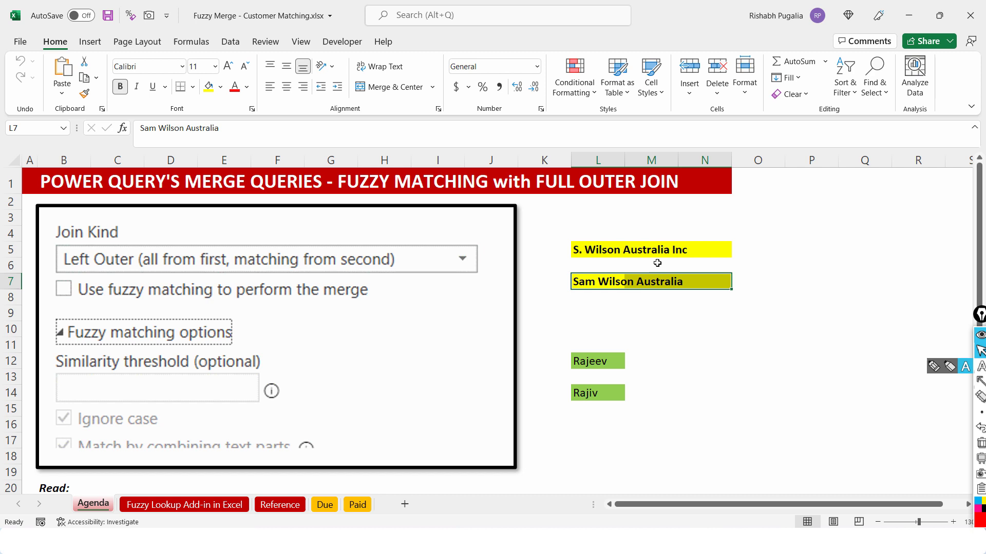
left_click_drag(588, 250, 688, 284)
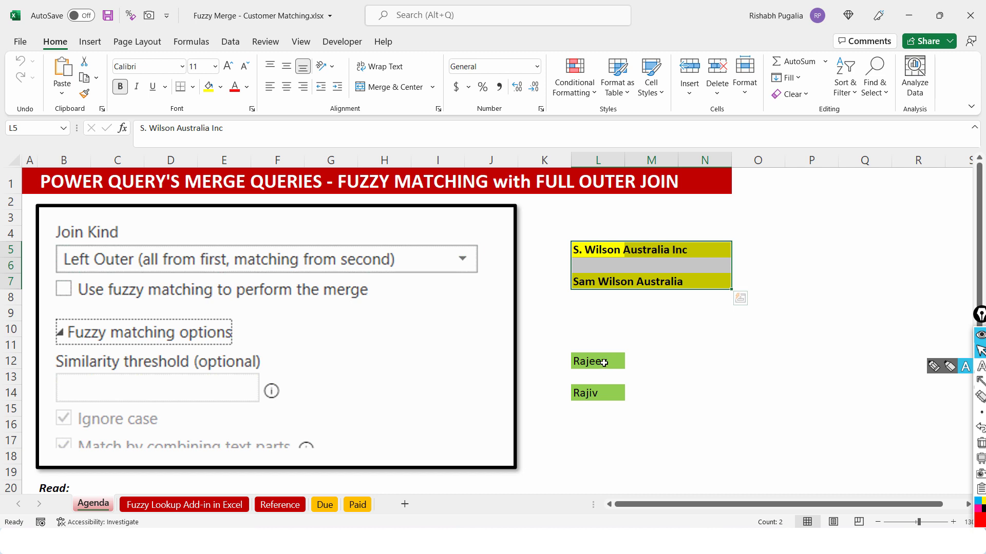
left_click(594, 391)
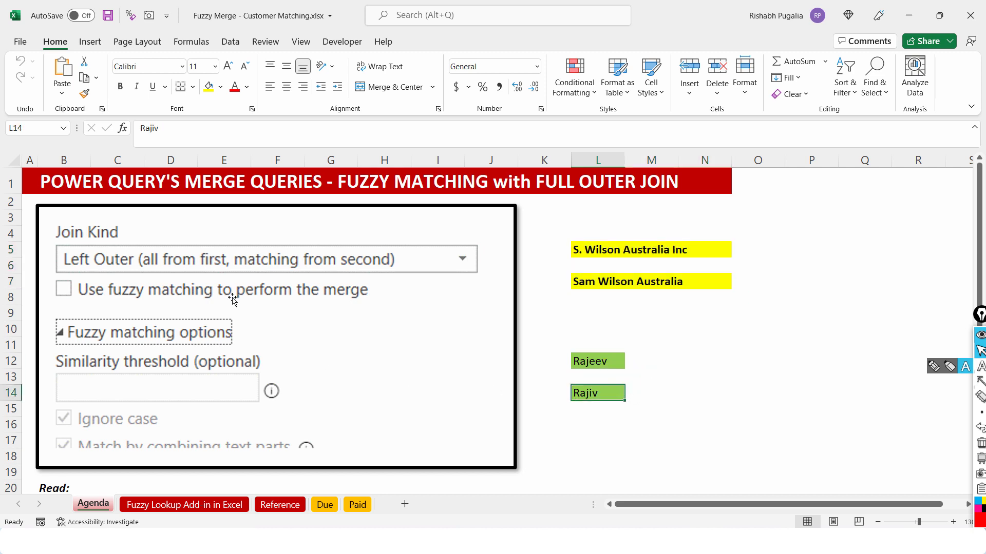
left_click_drag(99, 256, 90, 260)
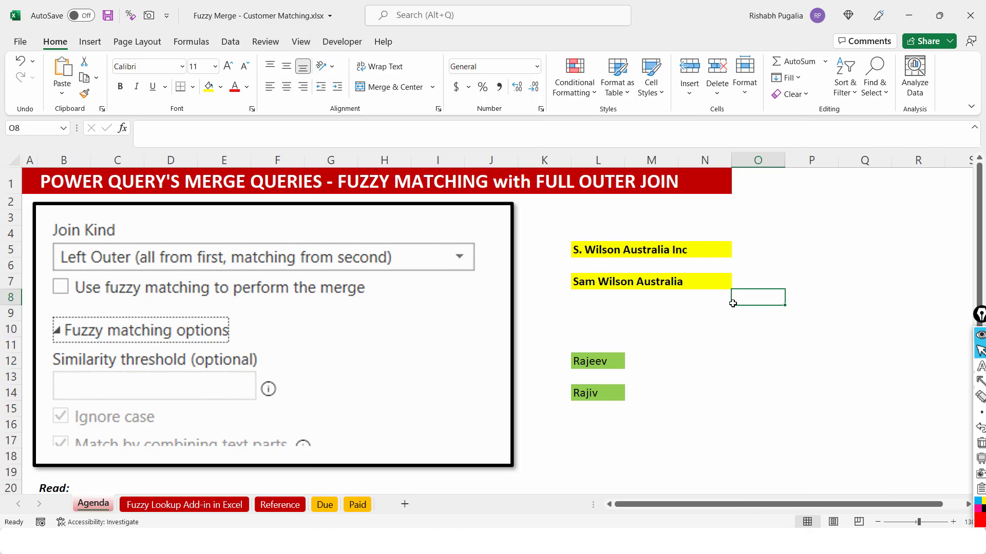
Review the Client Name/Amt Due headers on Due and Customer Name/Amt Paid on Paid.
left_click(323, 504)
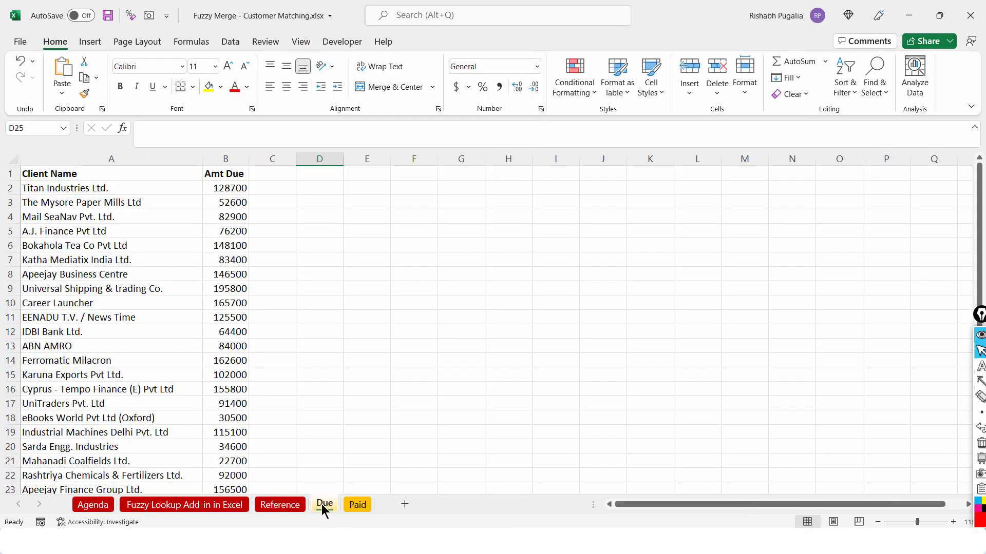
left_click_drag(59, 171, 217, 171)
left_click(358, 505)
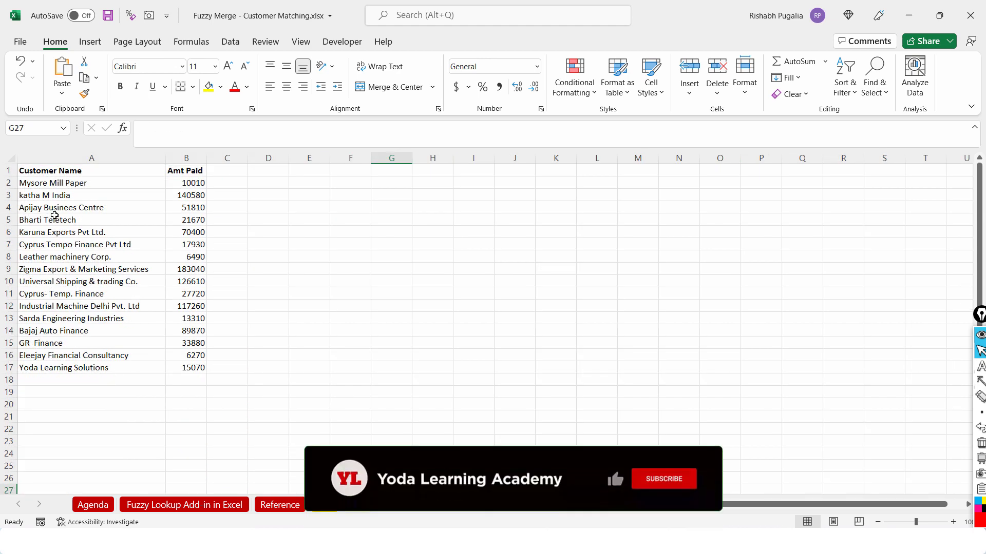
left_click_drag(61, 173, 183, 170)
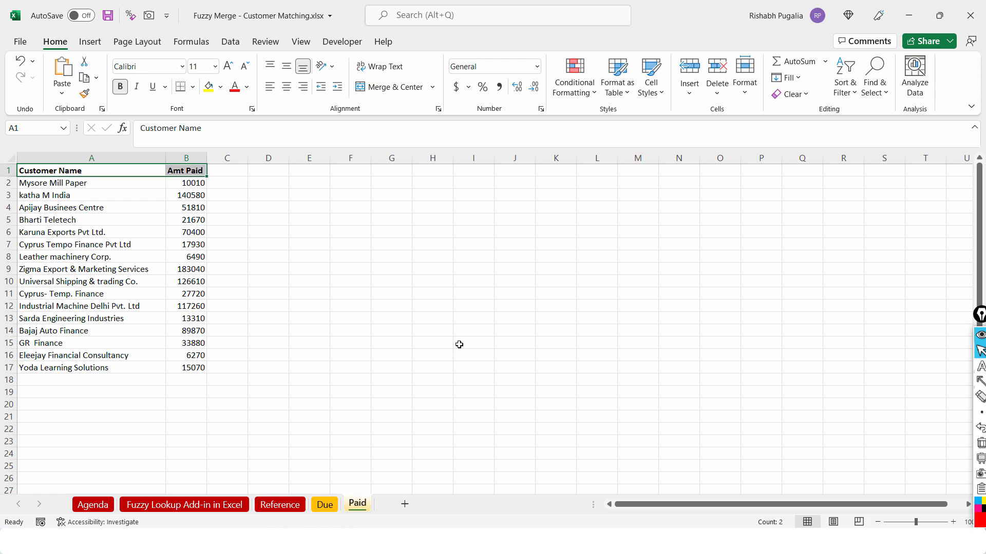
Create a new blank workbook and browse the Get Data sources without importing.
key("ctrl+n")
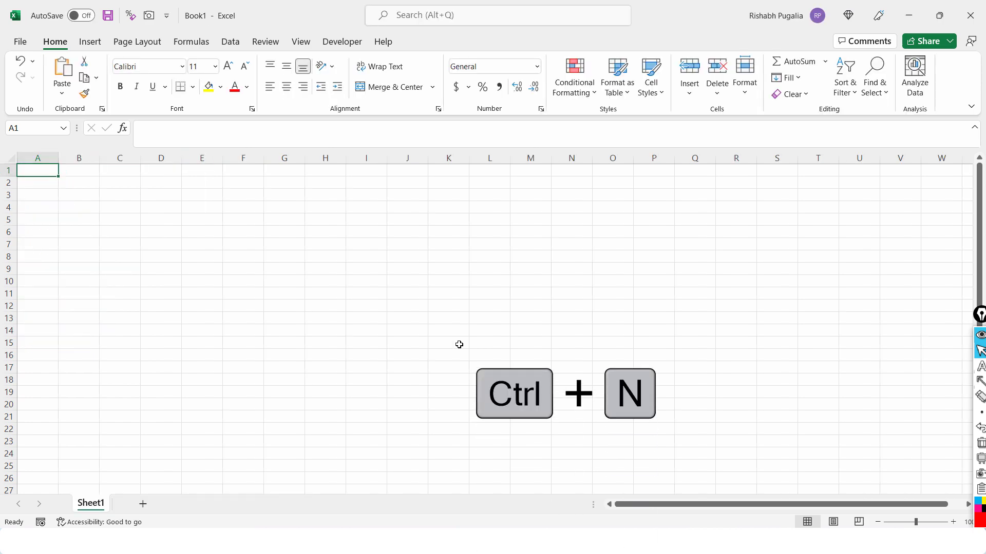
left_click(234, 43)
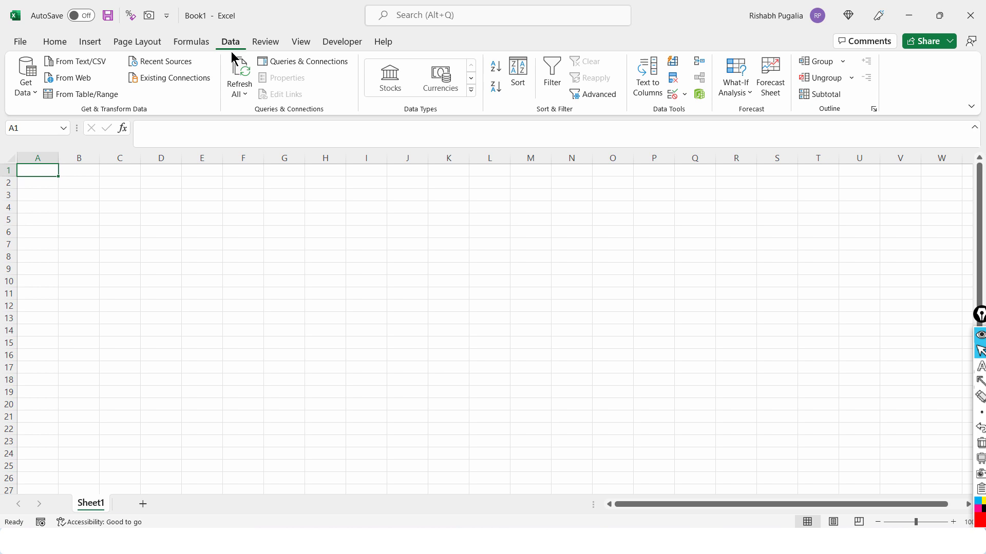
left_click(25, 90)
mouse_move(103, 115)
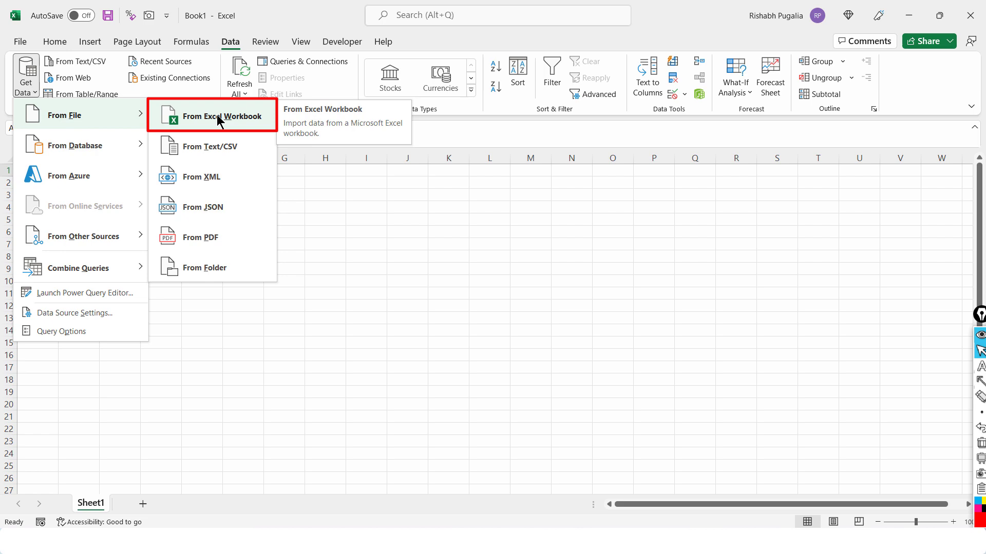
left_click(548, 267)
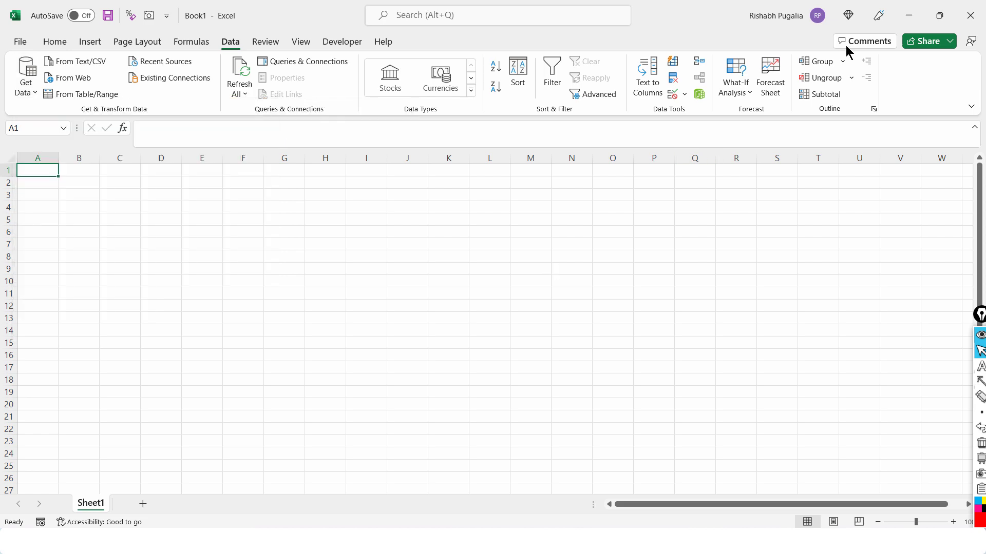
Inspect the whole Paid table in the original file, then return to the blank workbook.
left_click(906, 20)
left_click(103, 220)
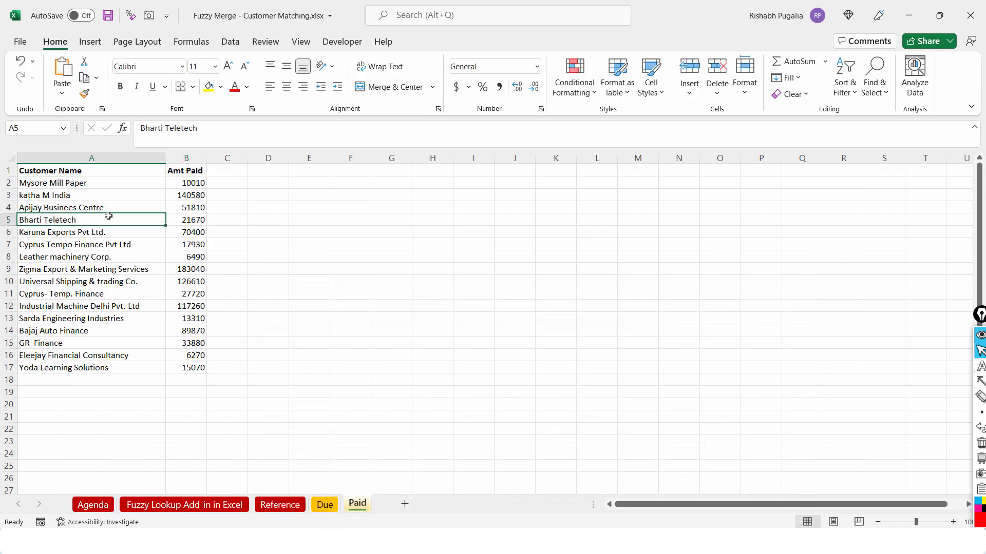
key("ctrl+a")
left_click(231, 41)
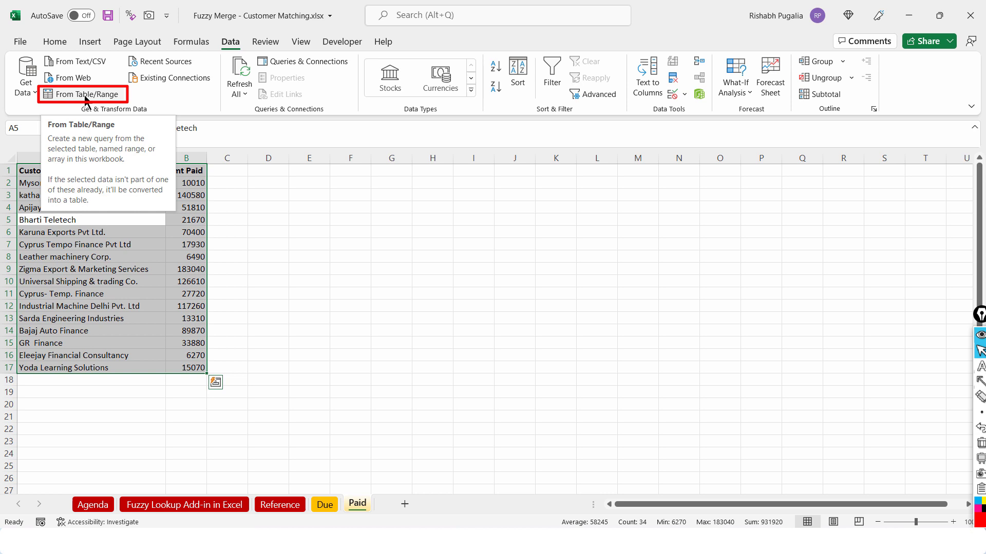
left_click(309, 256)
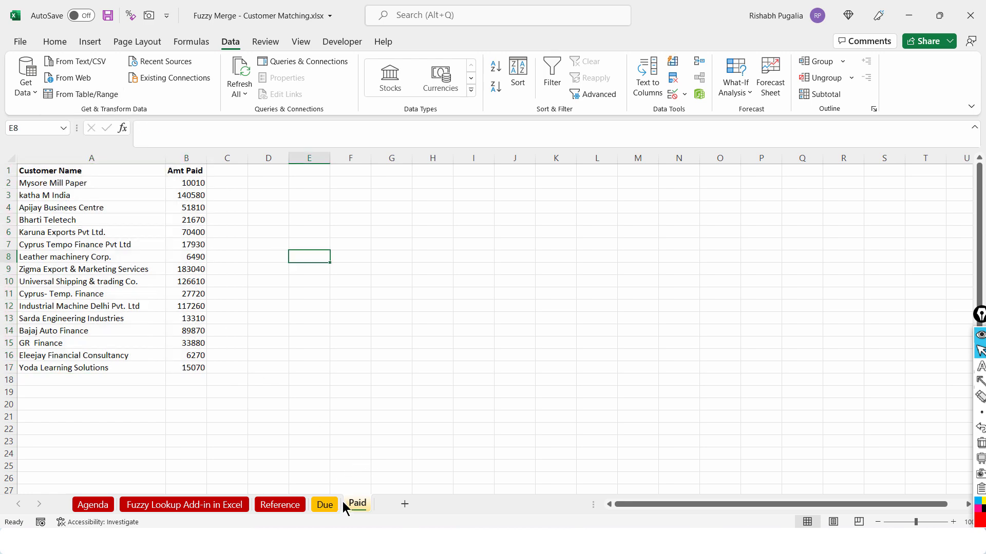
key("ctrl+n")
From cell D3, import Fuzzy Merge - Customer Matching.xlsx via Get Data > From Excel Workbook.
left_click(160, 193)
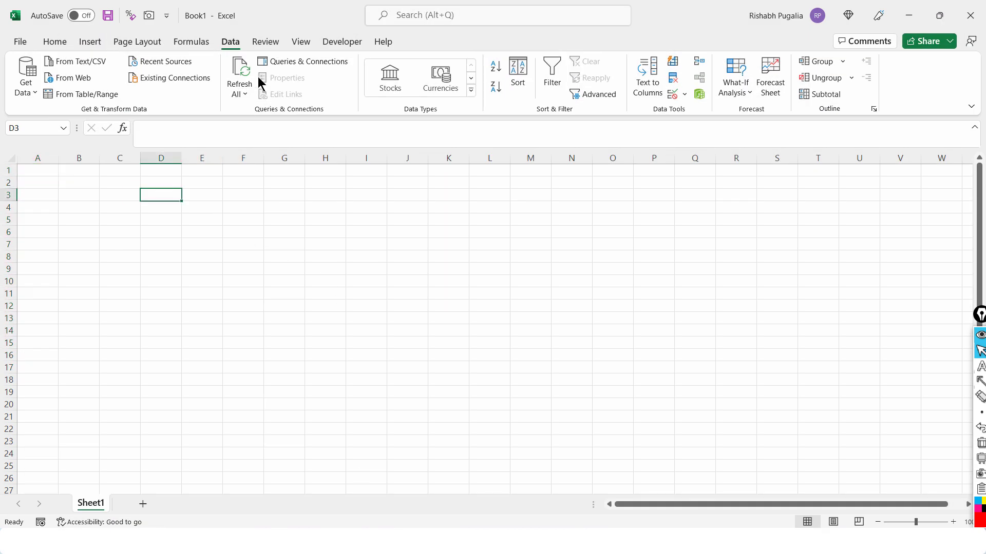
mouse_move(177, 6)
left_mouse_down()
mouse_move(181, 26)
mouse_move(212, 9)
mouse_move(178, 6)
left_mouse_up()
left_click(26, 91)
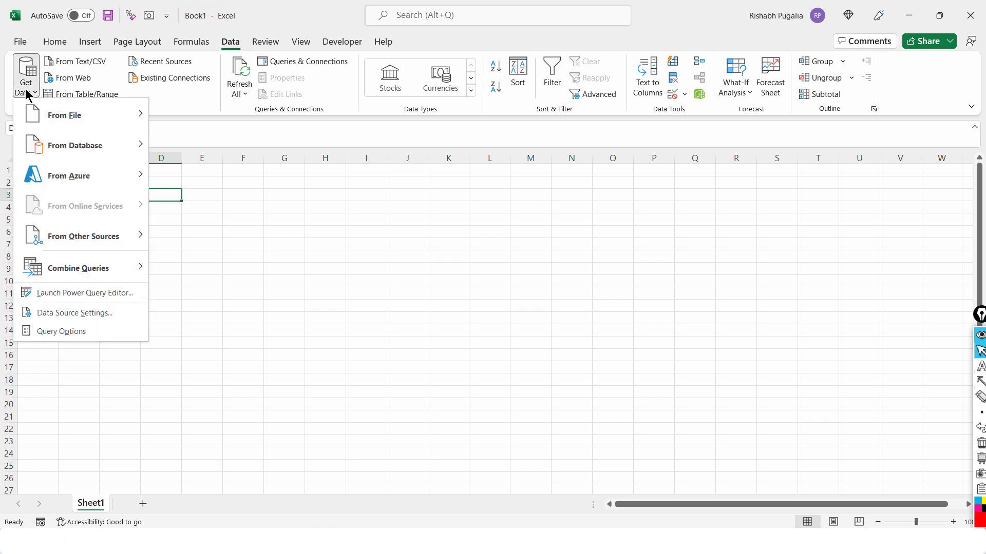
mouse_move(116, 126)
left_click(240, 123)
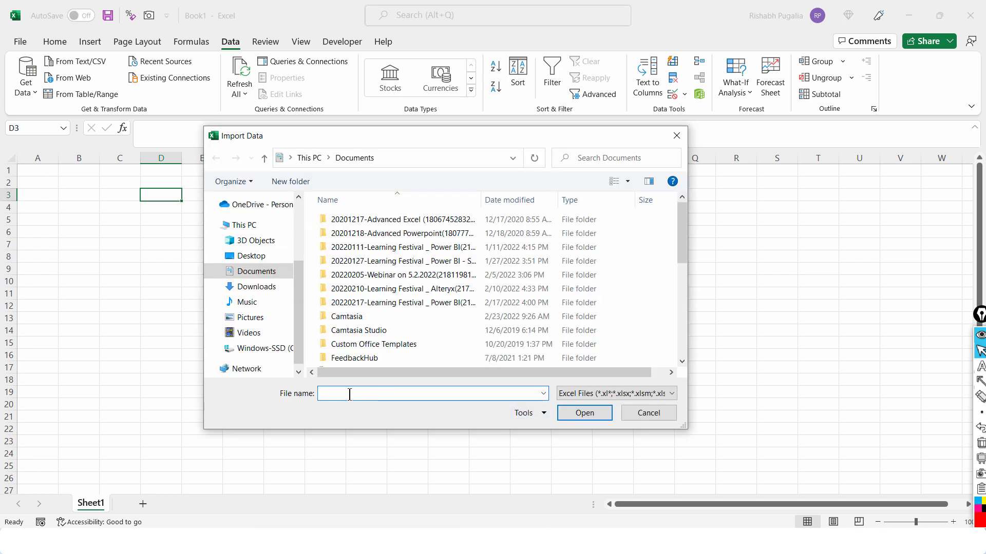
key("ctrl+v")
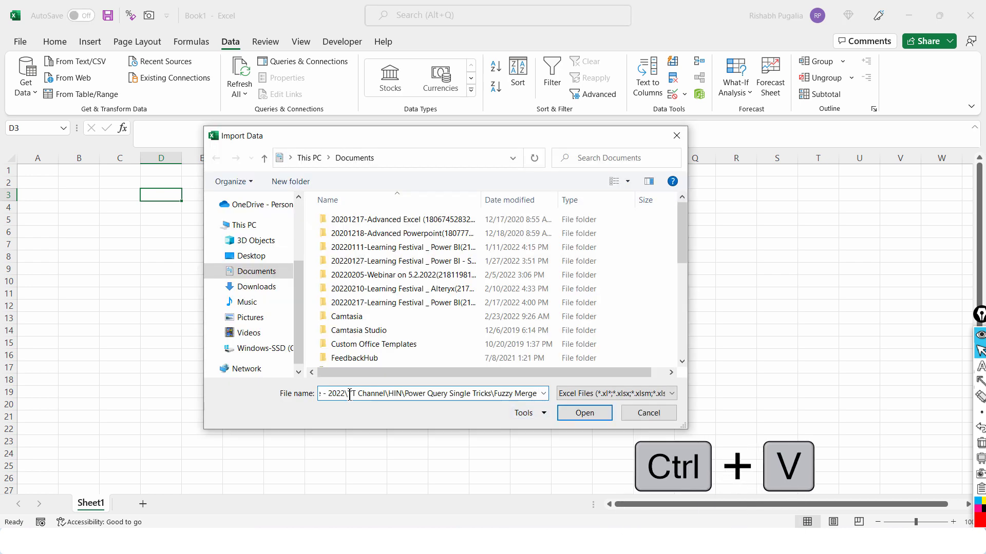
left_click(585, 414)
left_click(364, 235)
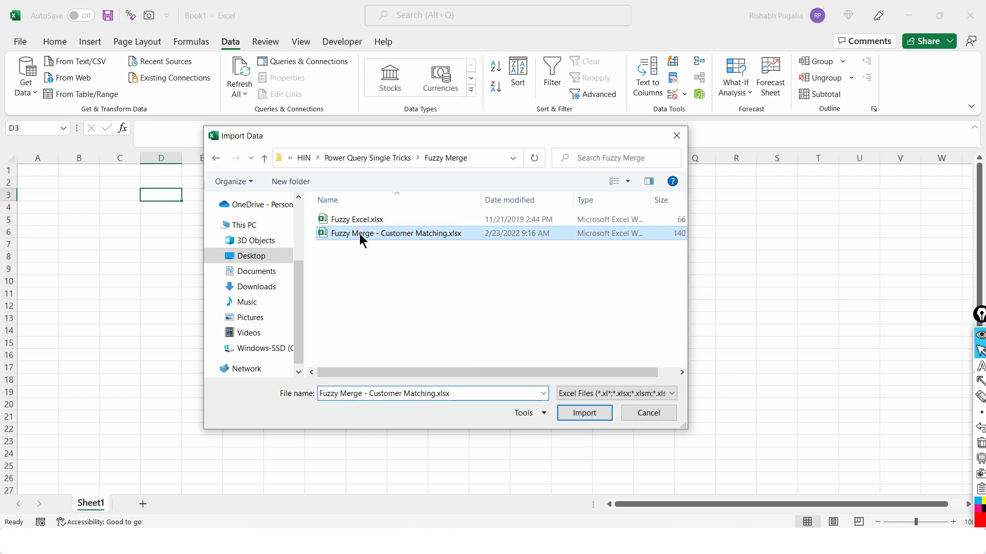
left_click(580, 414)
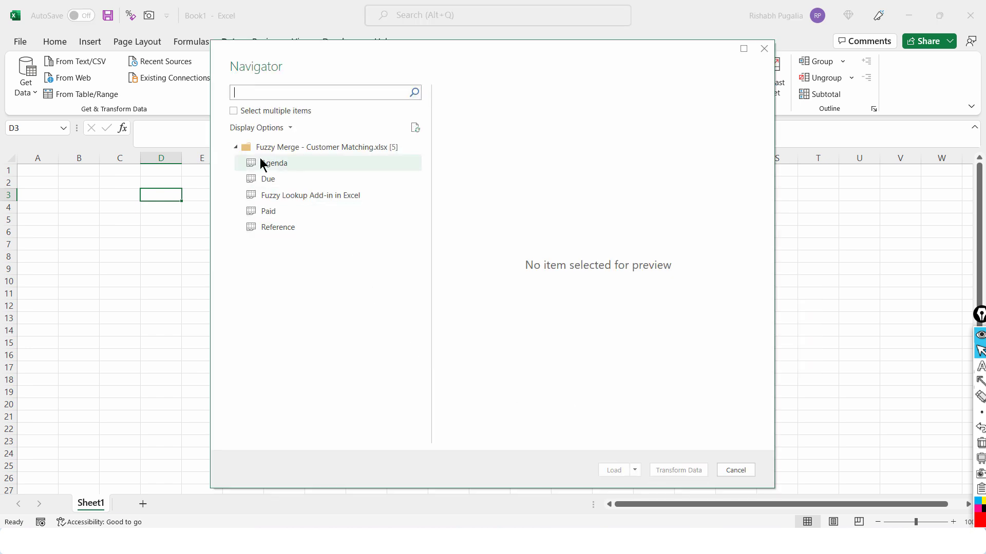
Select multiple items, tick Due and Paid, and send them to Transform Data.
left_click(233, 110)
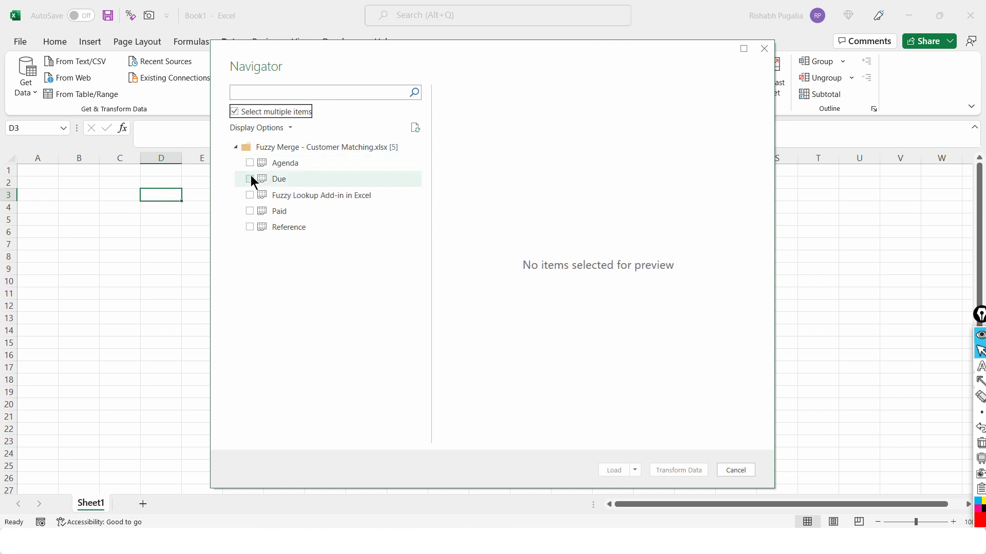
left_click(250, 178)
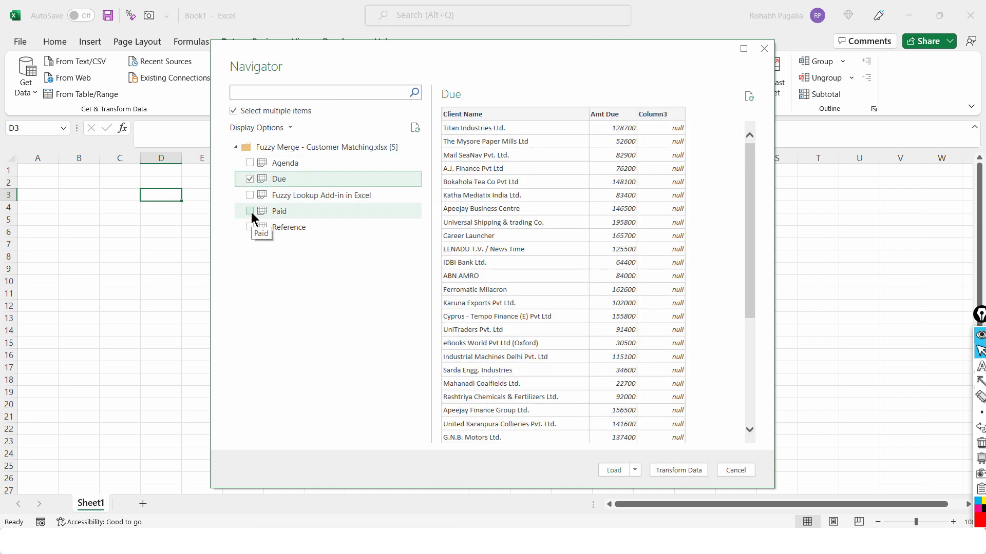
left_click(250, 211)
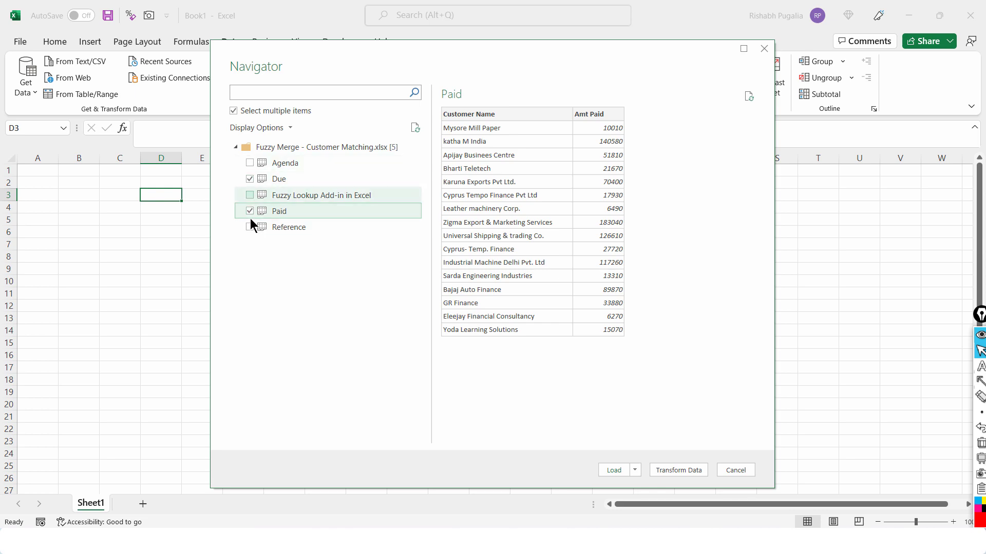
mouse_move(669, 476)
left_mouse_down()
mouse_move(698, 478)
mouse_move(663, 480)
left_mouse_up()
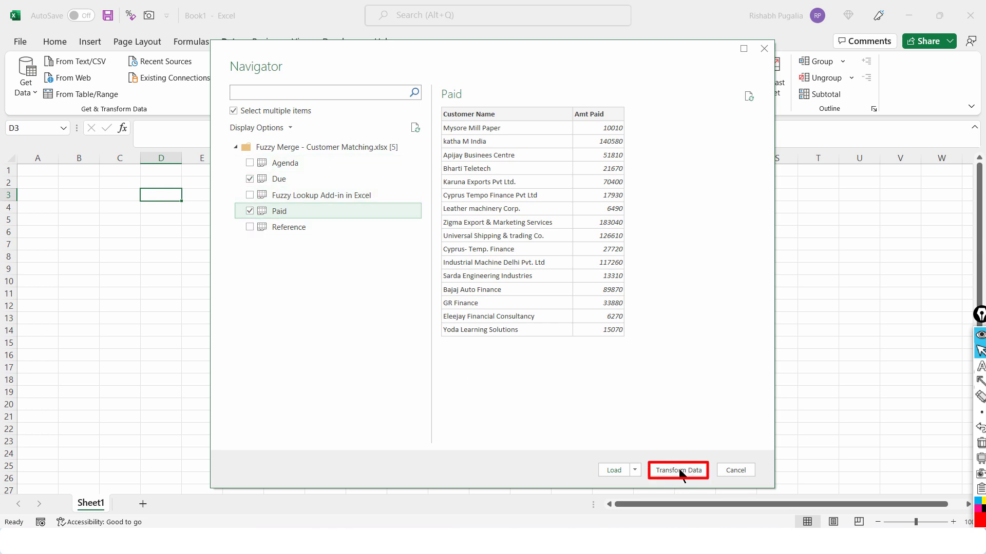
left_click(672, 471)
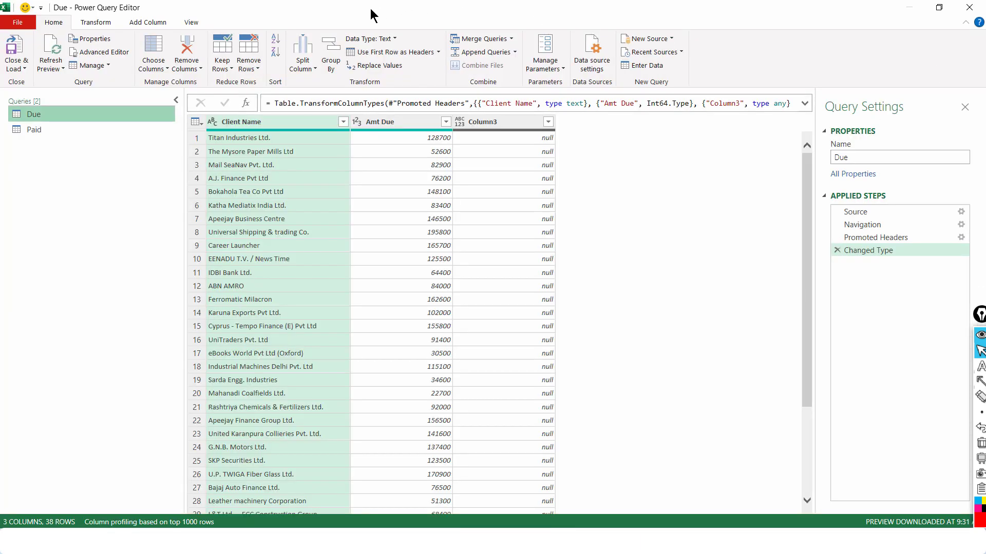
Maximize the Power Query Editor and preview the Paid query before returning to Due.
left_click_drag(343, 10, 392, 131)
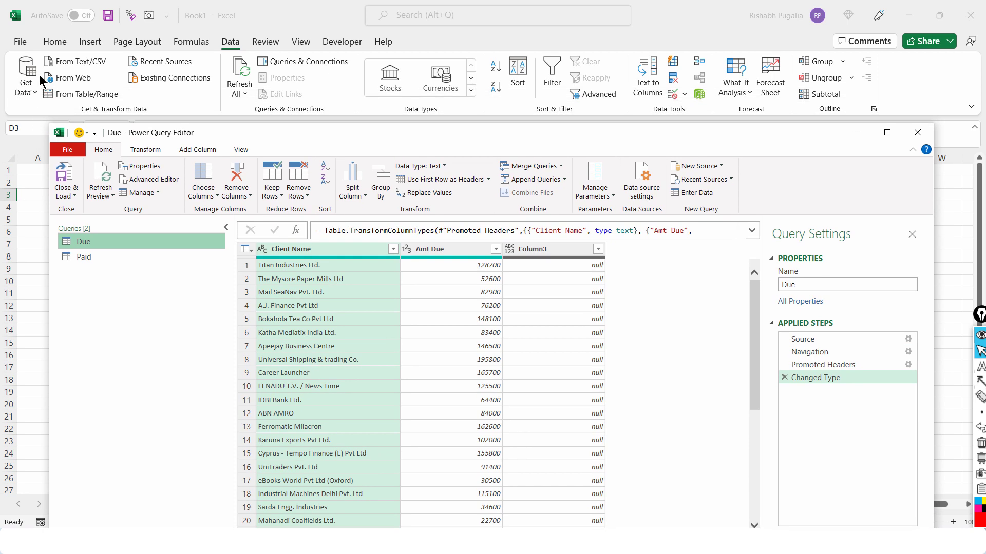
double_click(385, 132)
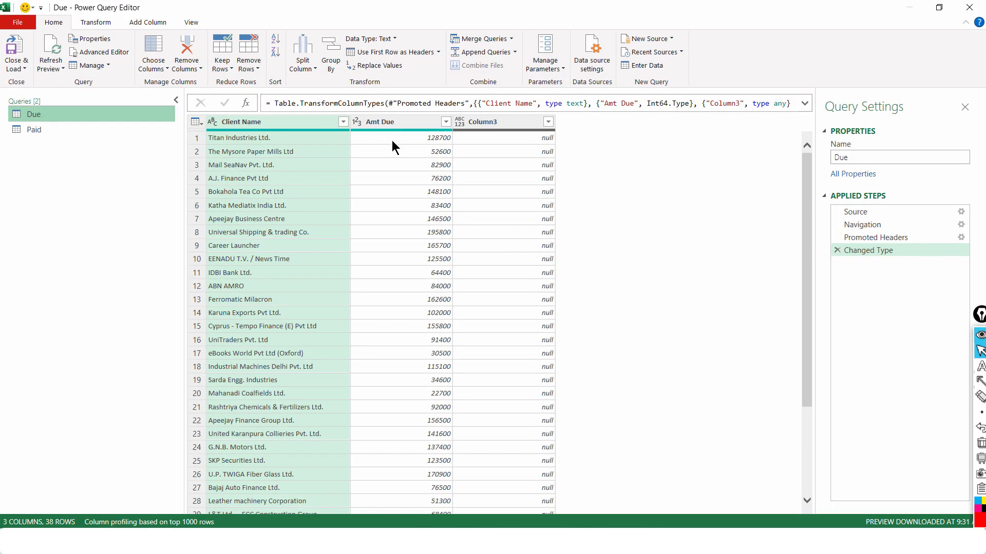
left_click(58, 133)
left_click(22, 114)
Remove the empty Column3 from the Due query, then check Paid and return to Due.
left_click(494, 124)
right_click(493, 121)
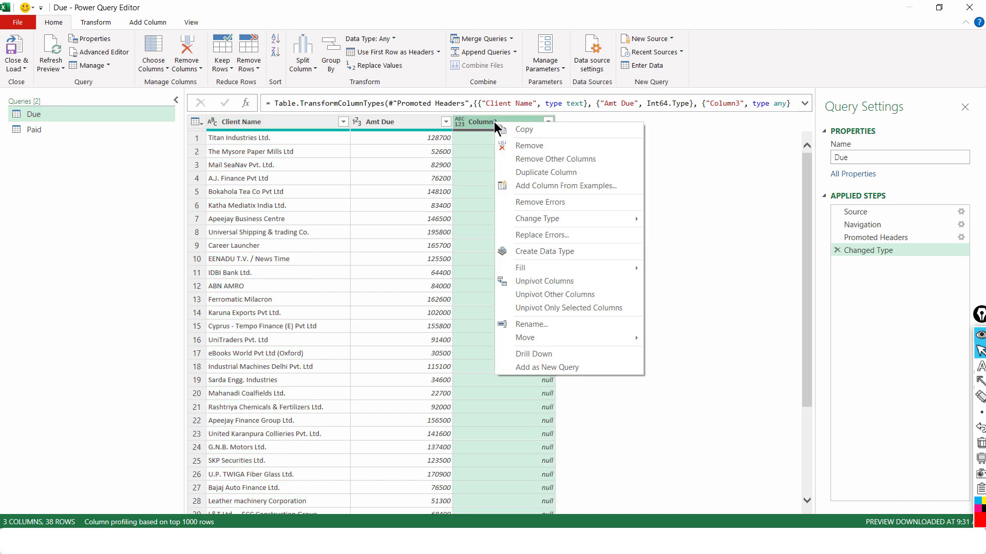
left_click(533, 146)
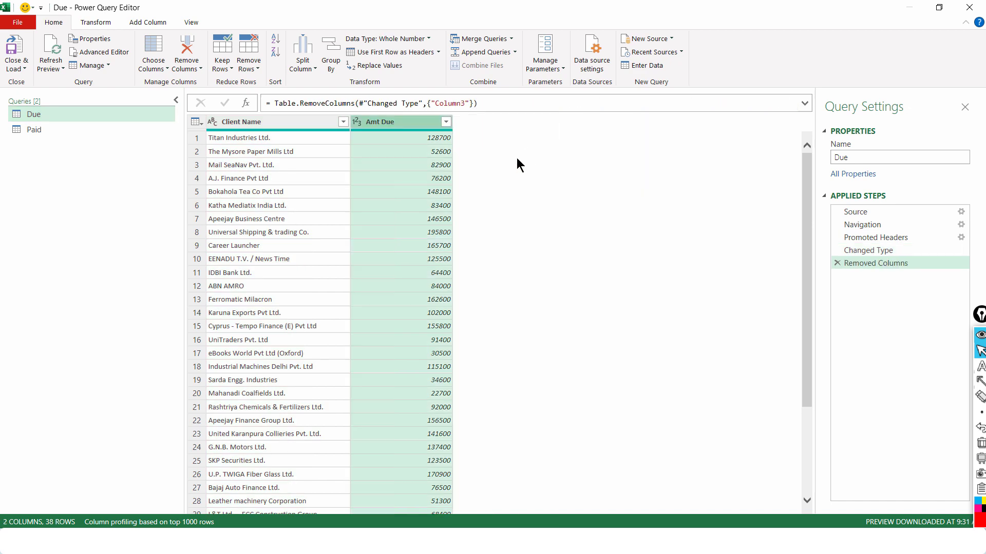
scroll(394, 253, "down", 5)
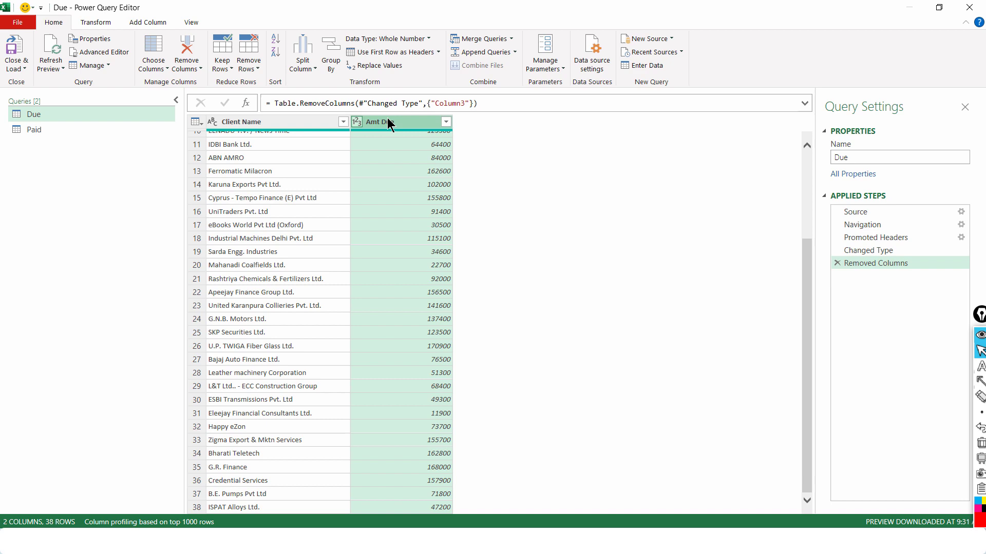
left_click(50, 131)
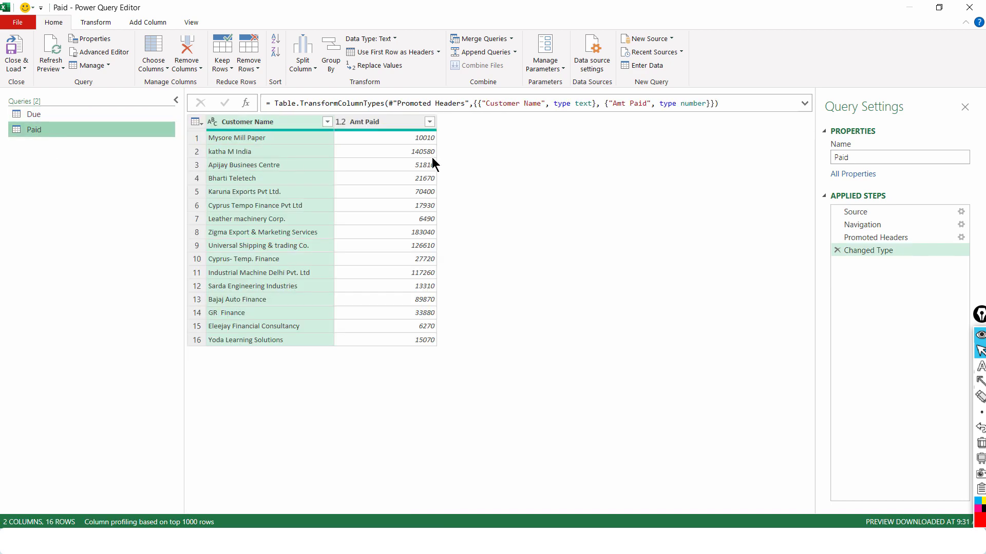
left_click(44, 114)
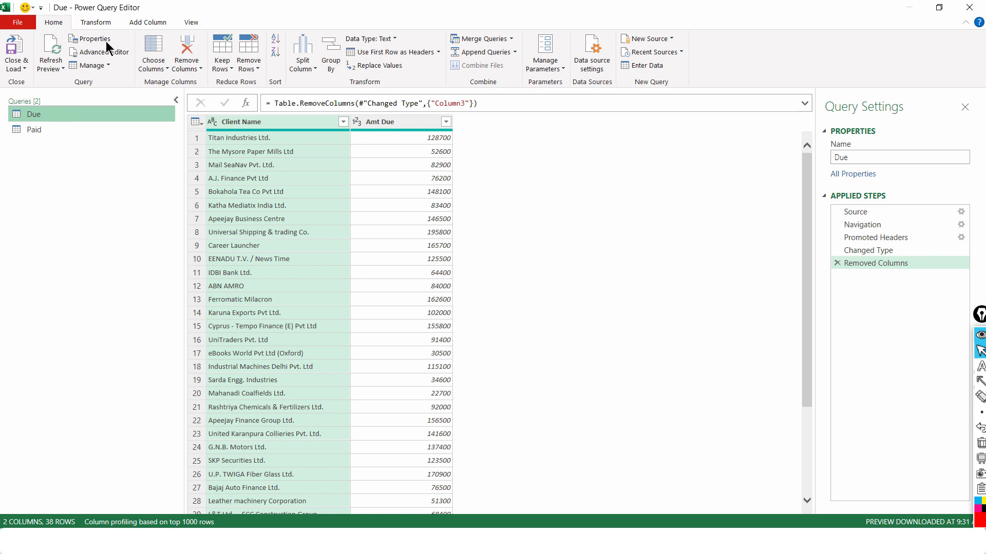
Merge Queries as New with Paid, matching Due's Client Name to Paid's Customer Name.
left_click(511, 38)
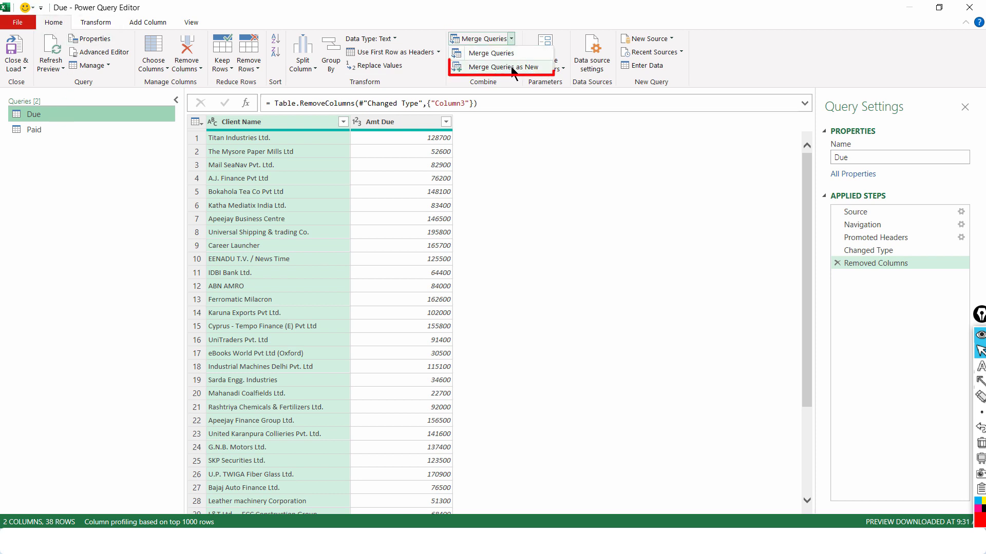
left_click(511, 68)
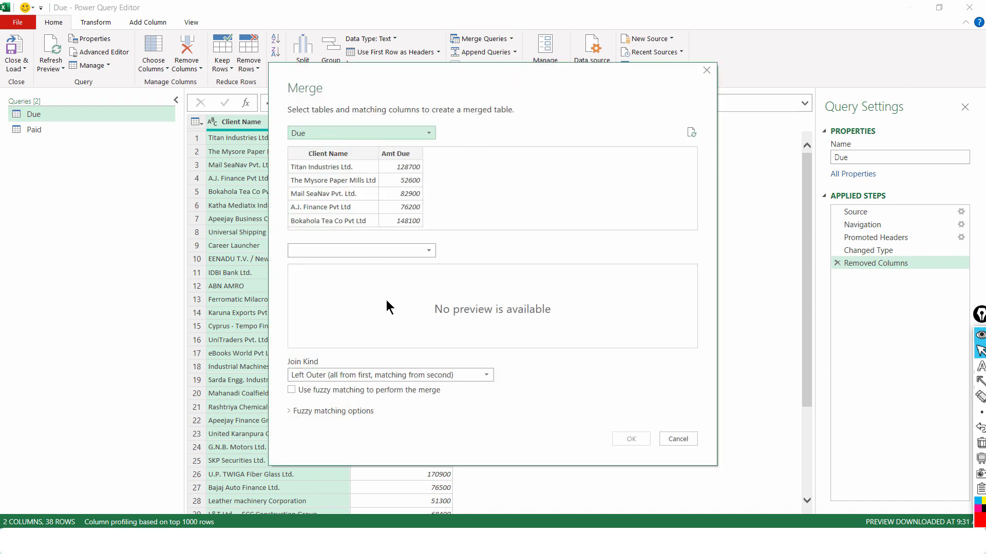
left_click(366, 252)
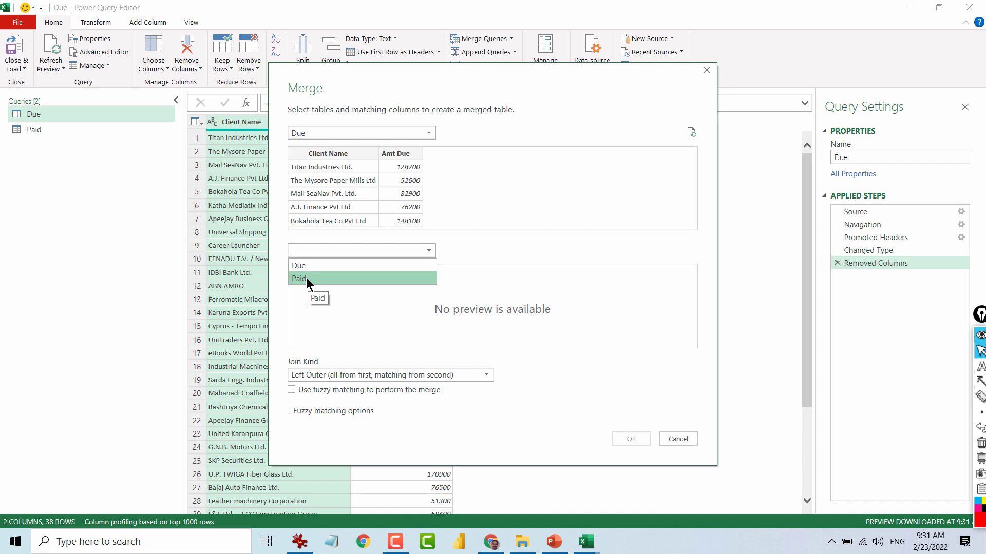
left_click(306, 278)
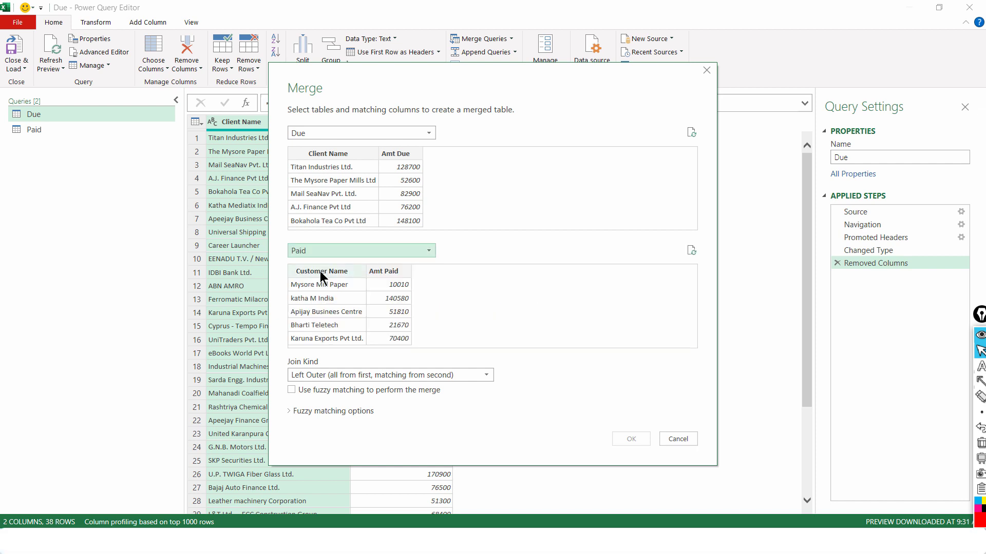
left_click(319, 271)
left_click(330, 154)
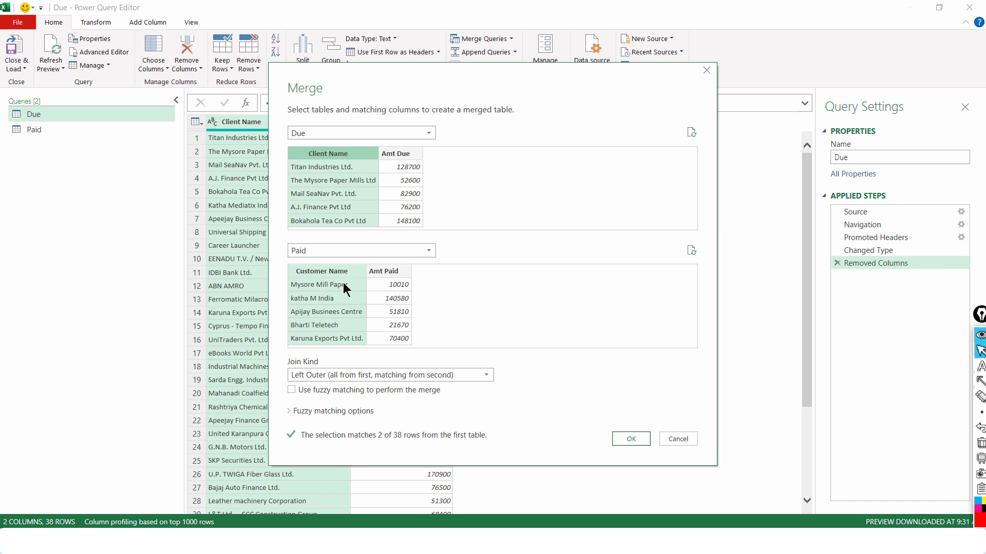
Enable fuzzy matching with a Full Outer join, raising matches to 10 of 38 Due rows.
left_click(292, 390)
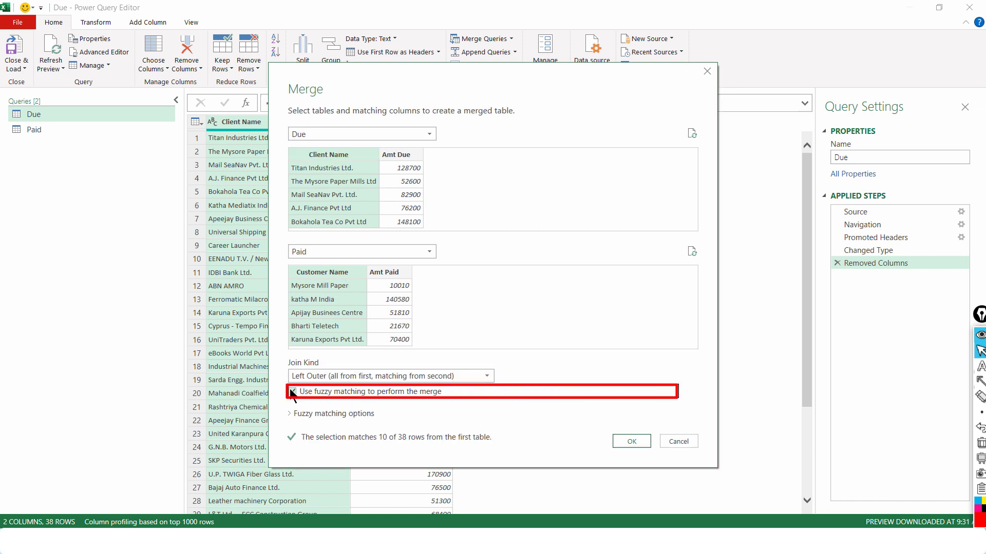
left_click(321, 377)
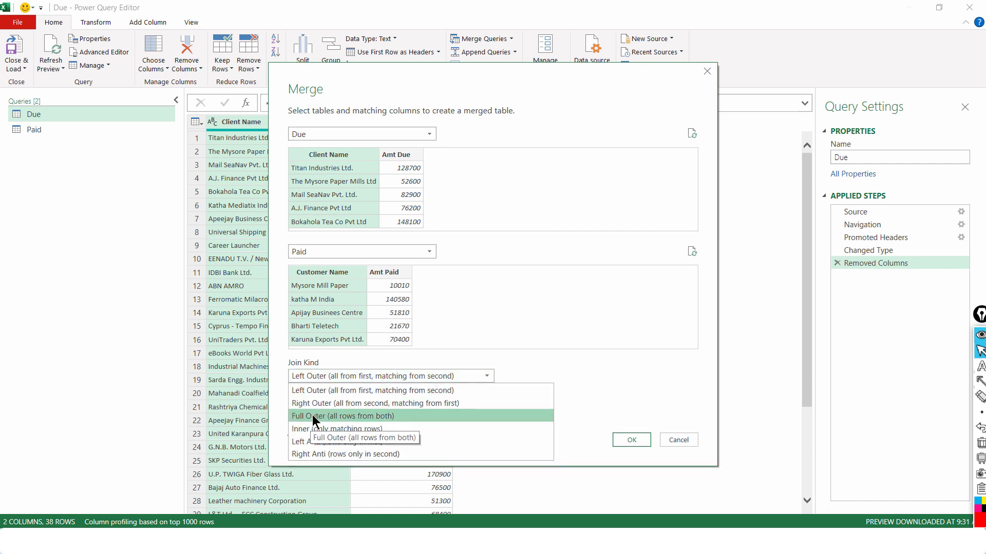
left_click(312, 415)
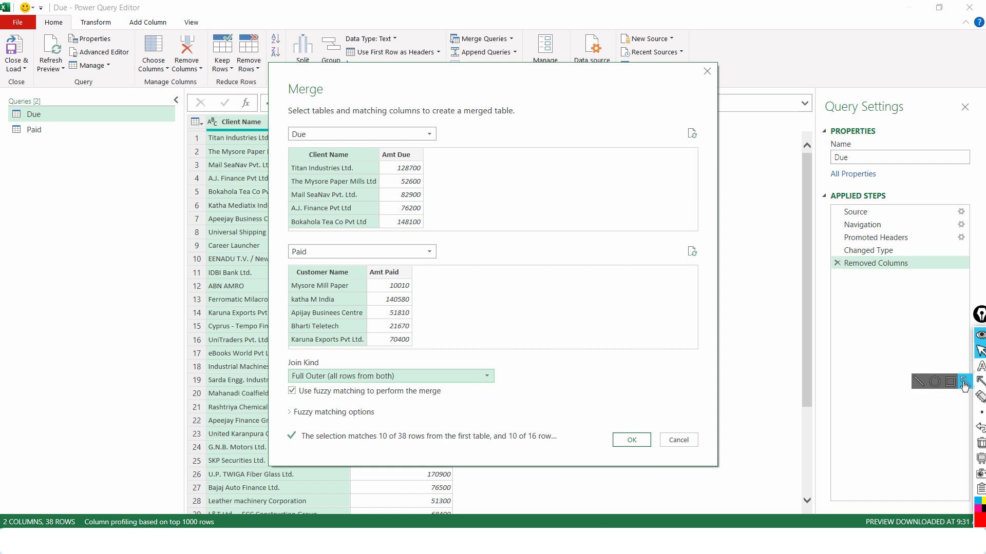
left_click(965, 381)
mouse_move(486, 161)
left_mouse_down()
mouse_move(394, 174)
mouse_move(355, 192)
mouse_move(360, 185)
left_mouse_up()
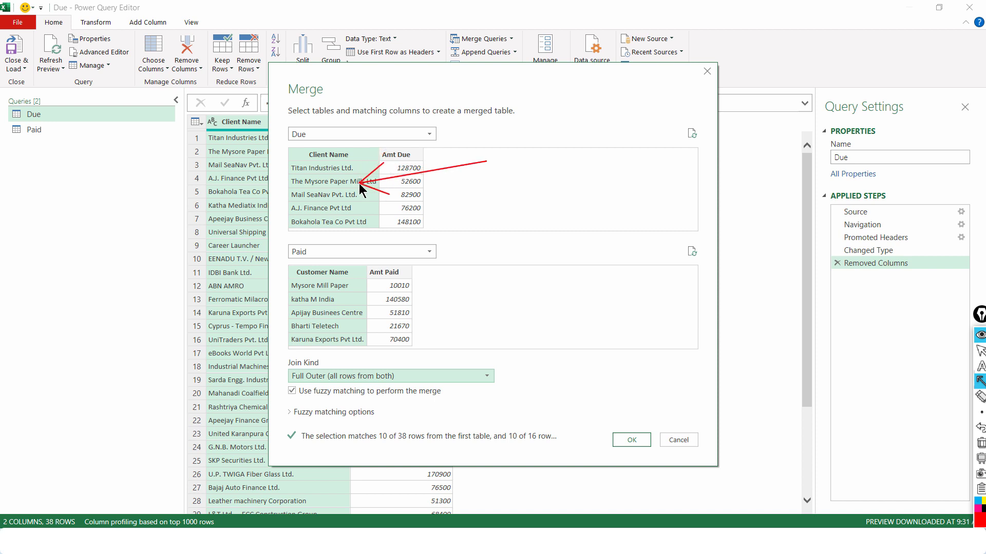
left_click_drag(359, 185, 358, 185)
mouse_move(470, 311)
left_mouse_down()
mouse_move(362, 300)
mouse_move(362, 309)
mouse_move(353, 301)
mouse_move(351, 231)
mouse_move(358, 298)
left_mouse_up()
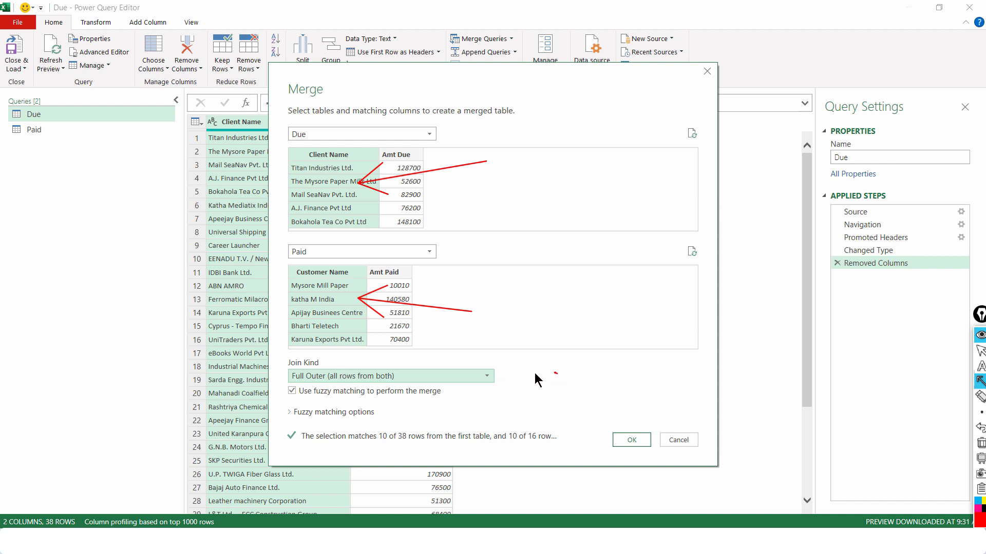
left_click_drag(535, 373, 417, 381)
left_click_drag(273, 302, 308, 282)
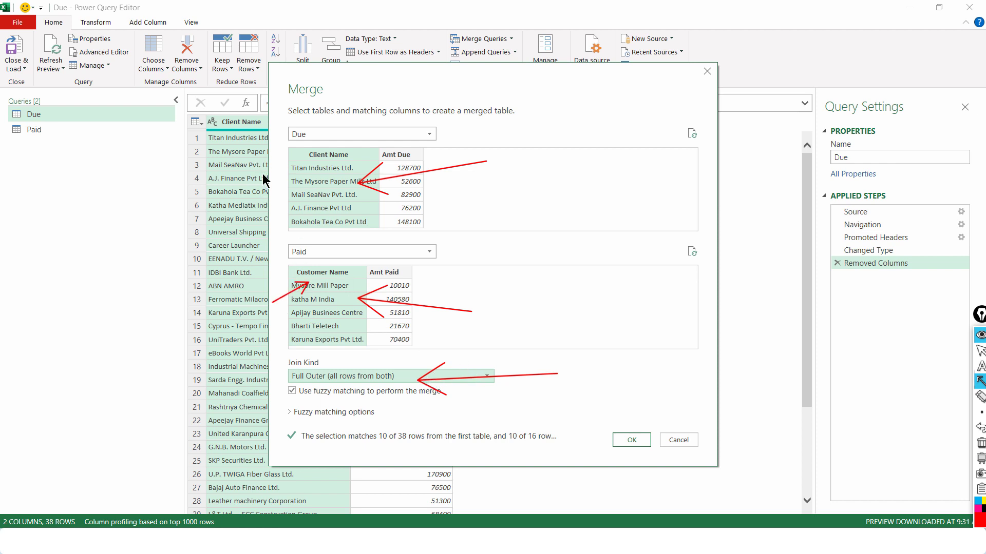
left_click_drag(272, 167, 304, 185)
Enter .65 as the similarity threshold under Fuzzy matching options, giving 11 of 38 matches.
left_click(981, 350)
left_click(981, 442)
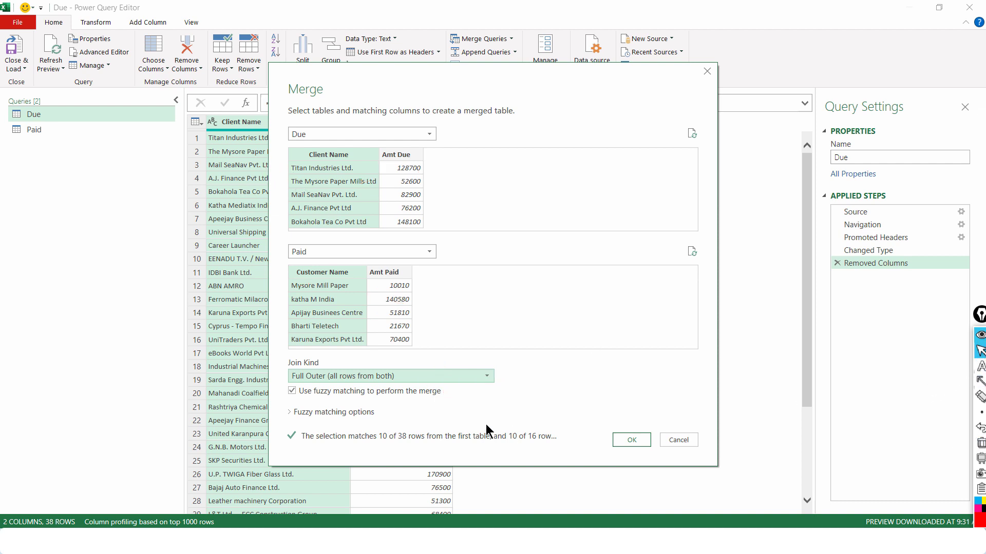
left_click(289, 413)
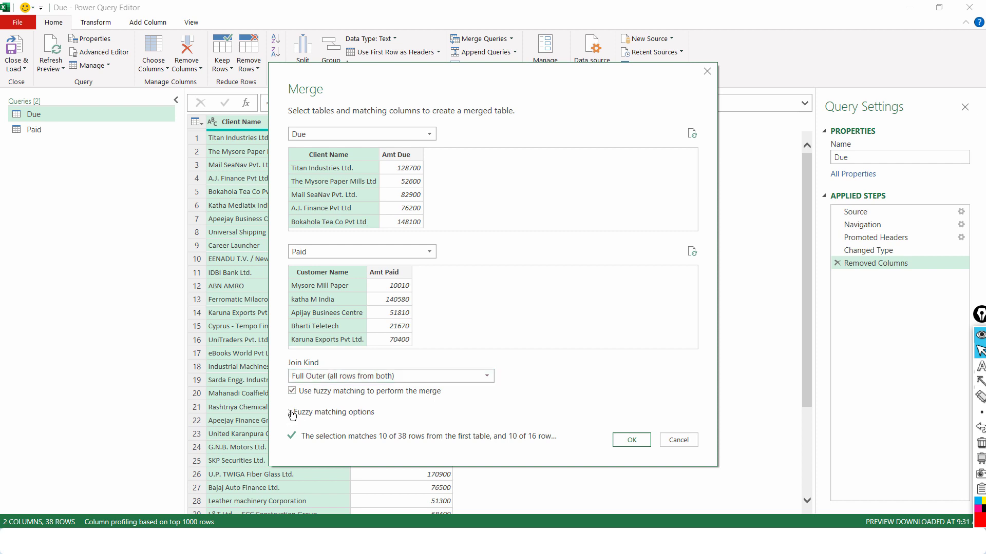
scroll(355, 426, "down", 1)
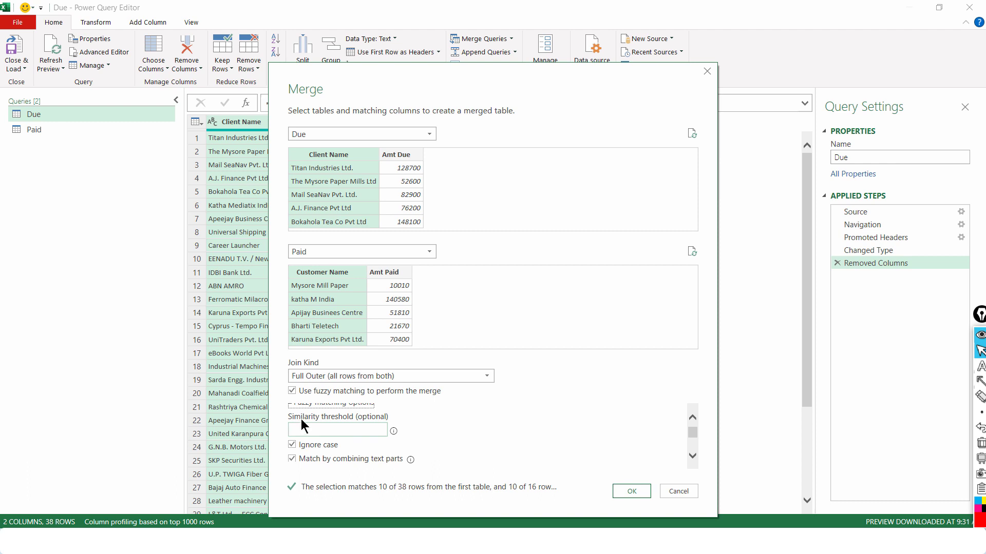
left_click(342, 430)
key("BackSpace")
key("BackSpace")
key("BackSpace")
key("BackSpace")
type("1")
type(".65")
left_click_drag(352, 431, 279, 432)
scroll(363, 438, "down", 1)
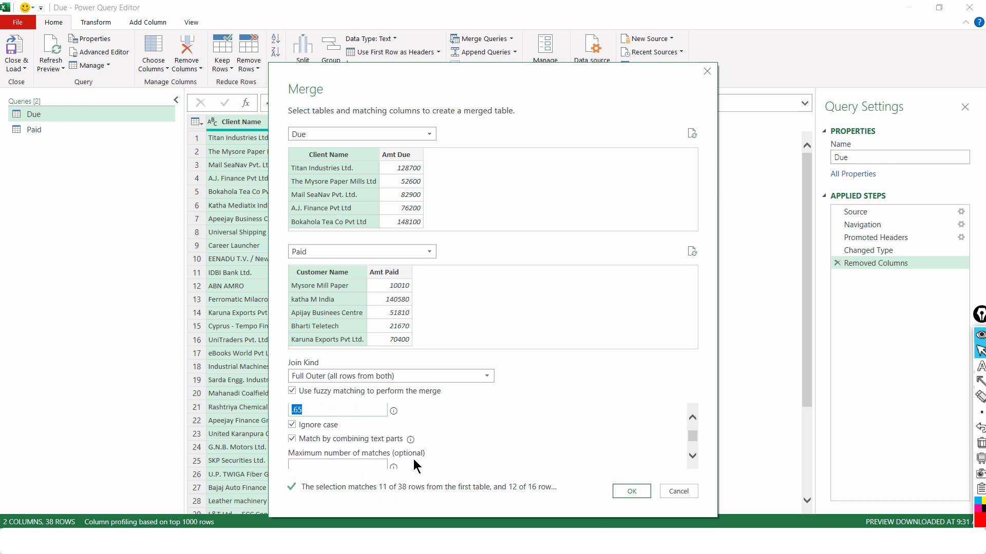
scroll(410, 434, "down", 2)
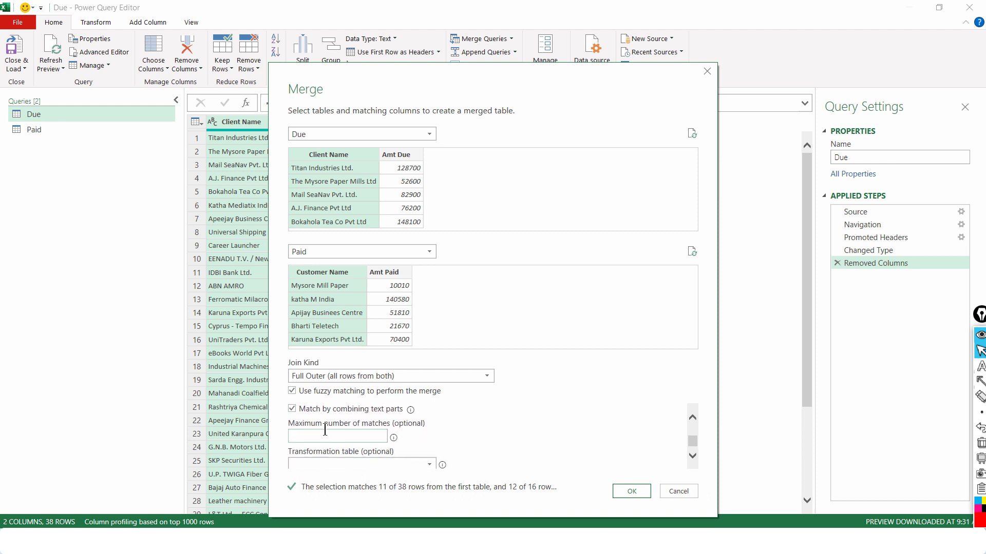
scroll(419, 441, "up", 1)
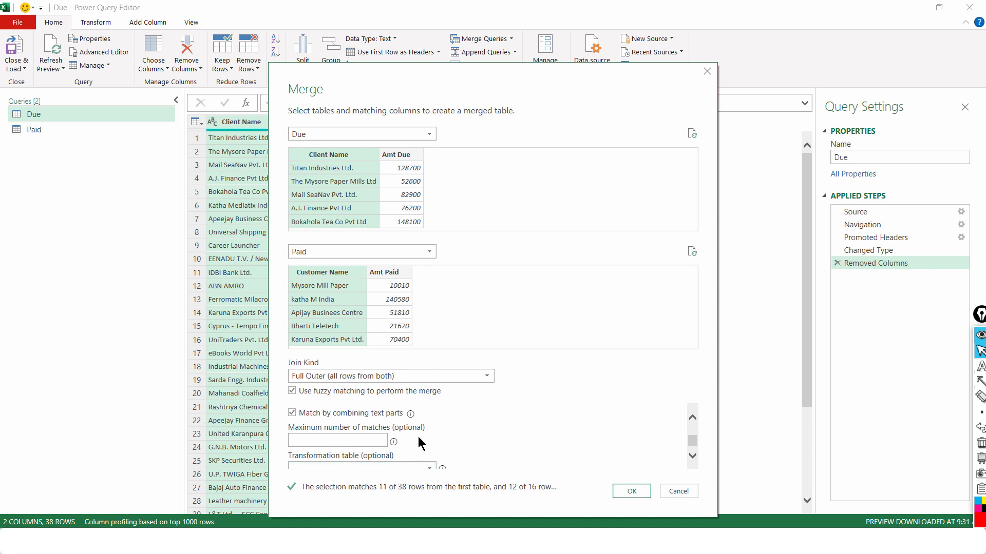
scroll(429, 454, "up", 2)
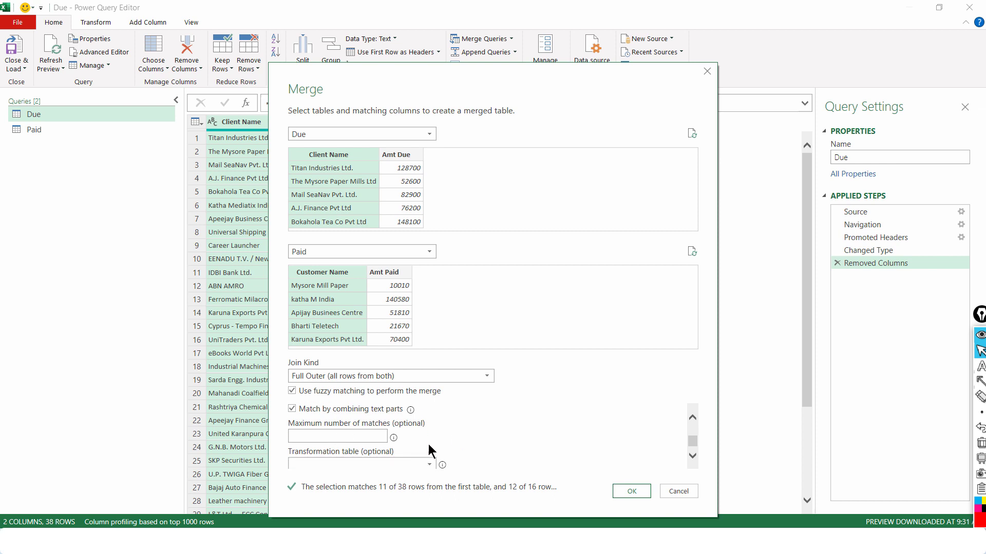
Create Merge1 and expand its Paid column into Customer Name and Amt Paid.
left_click(633, 491)
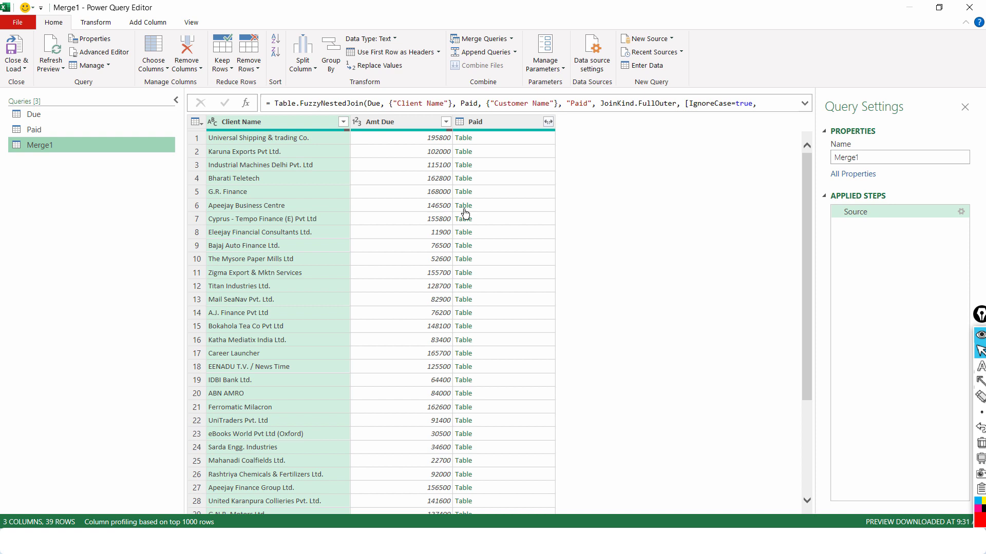
left_click(548, 123)
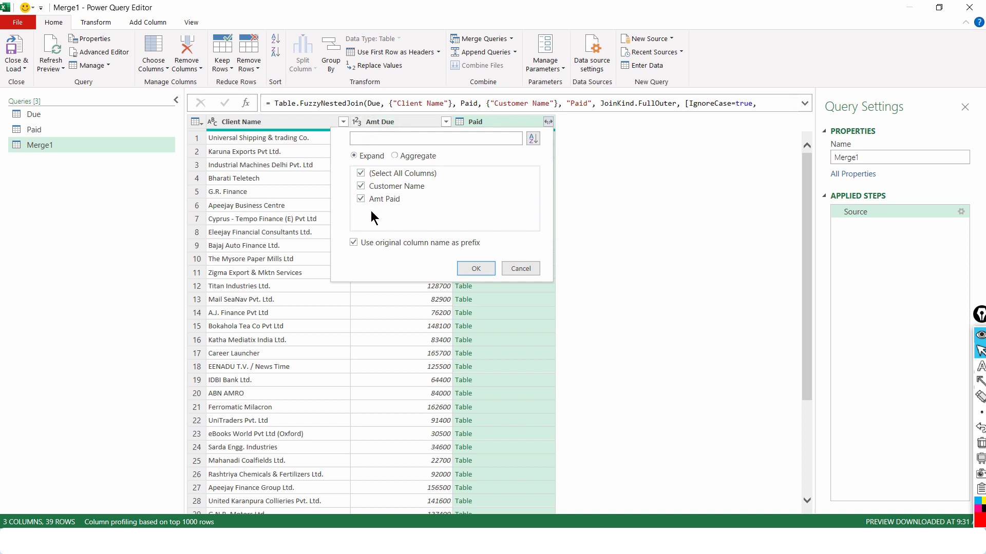
left_click(476, 270)
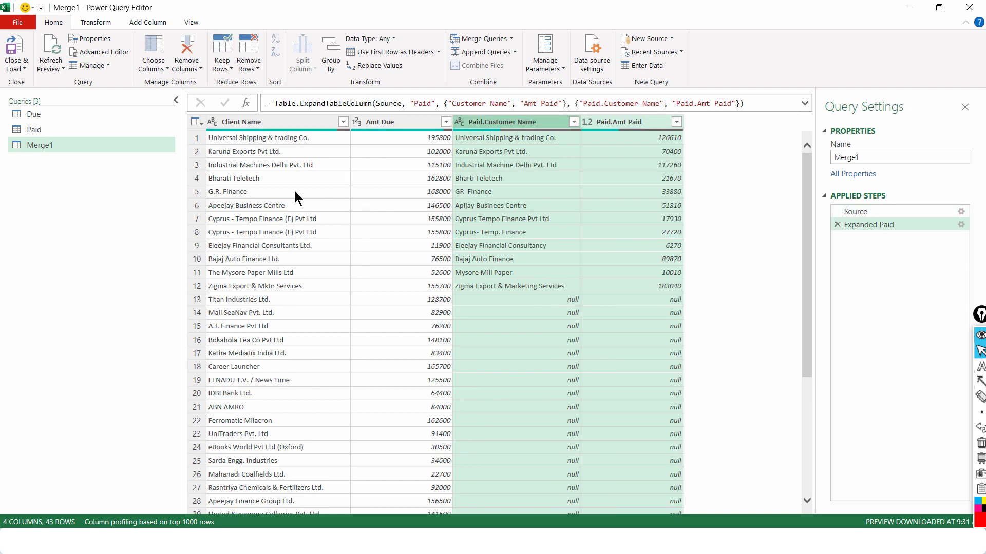
left_click(235, 193)
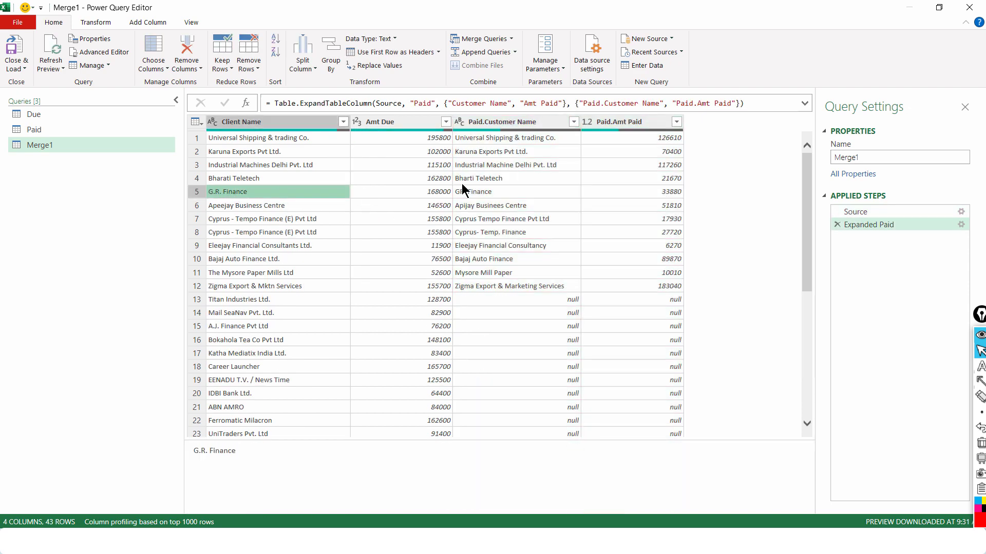
left_click(473, 197)
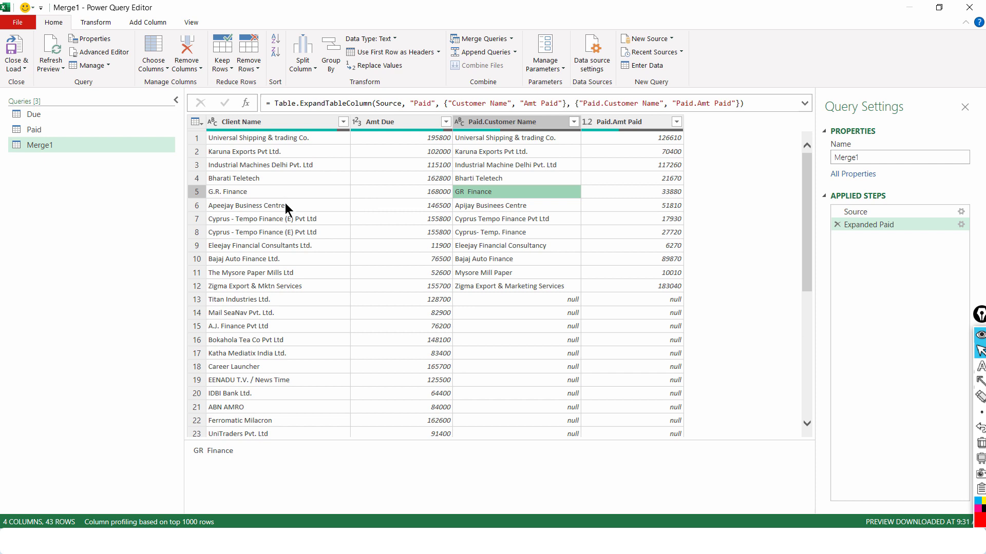
left_click(241, 179)
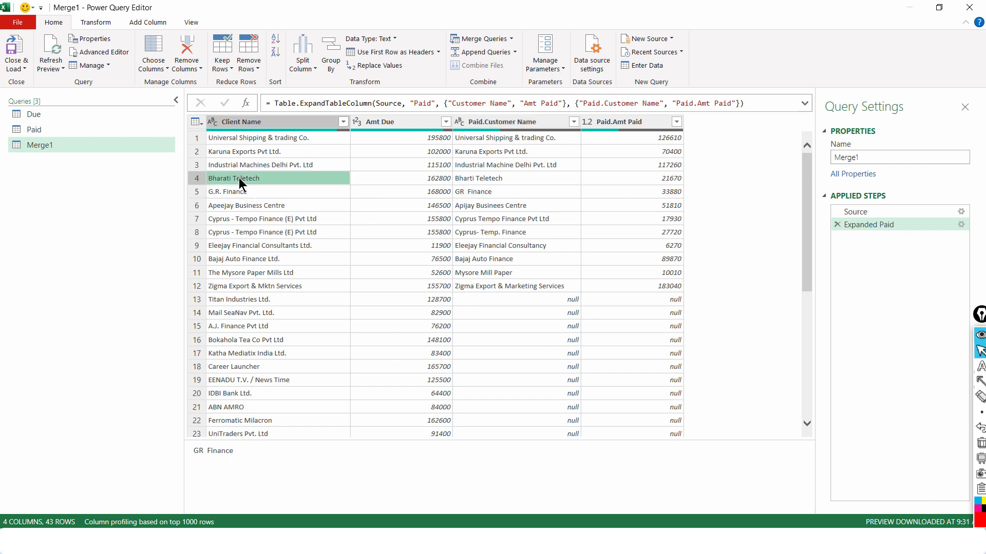
left_click(484, 182)
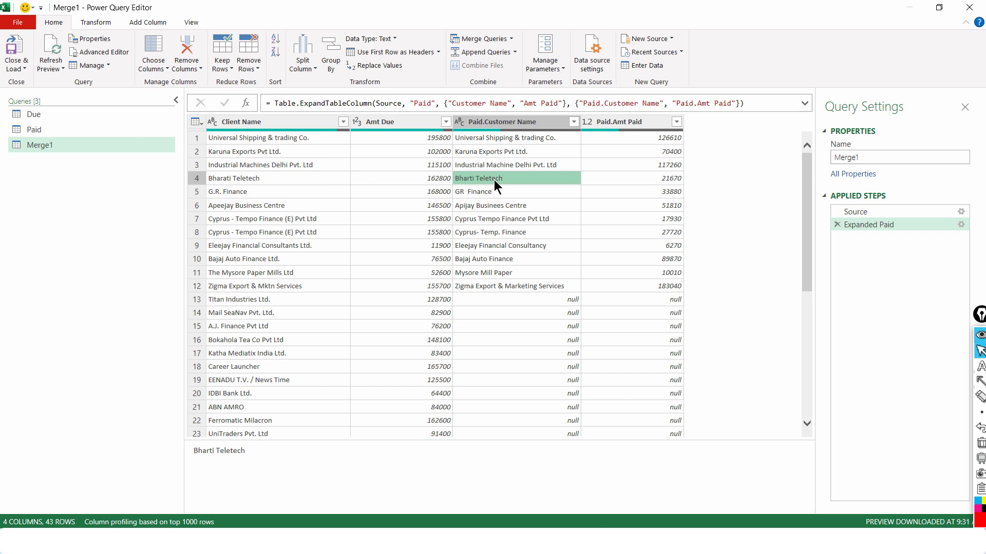
left_click(244, 274)
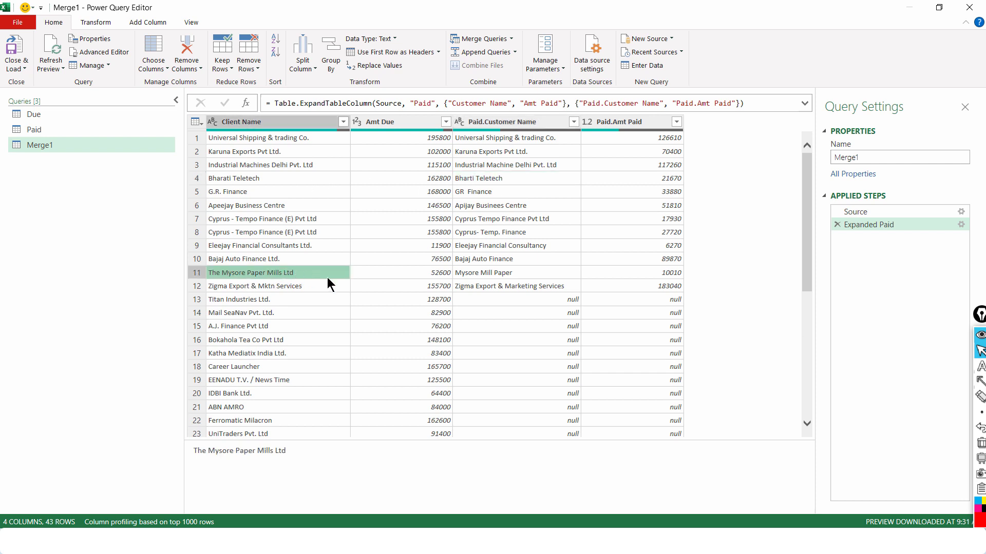
left_click(487, 273)
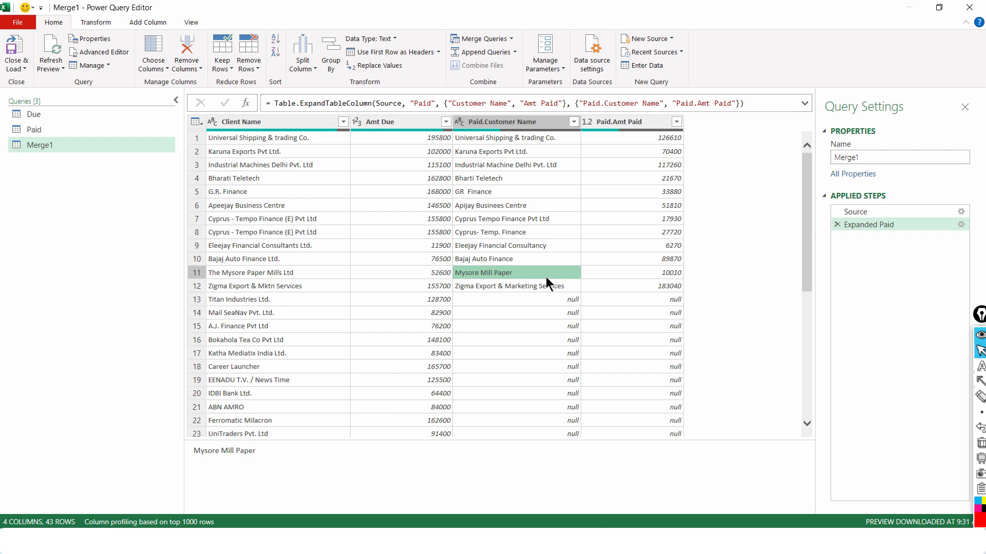
scroll(552, 287, "down", 7)
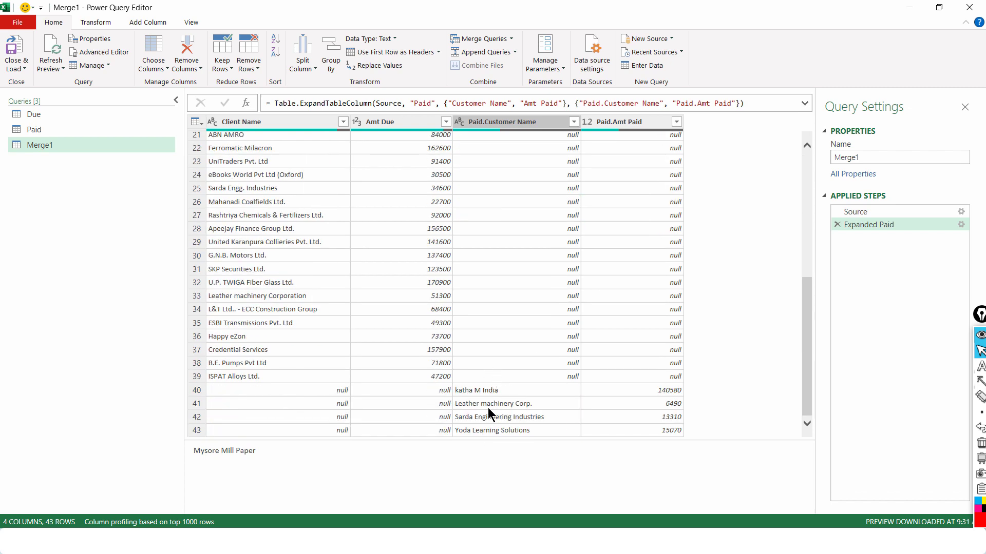
scroll(489, 421, "up", 3)
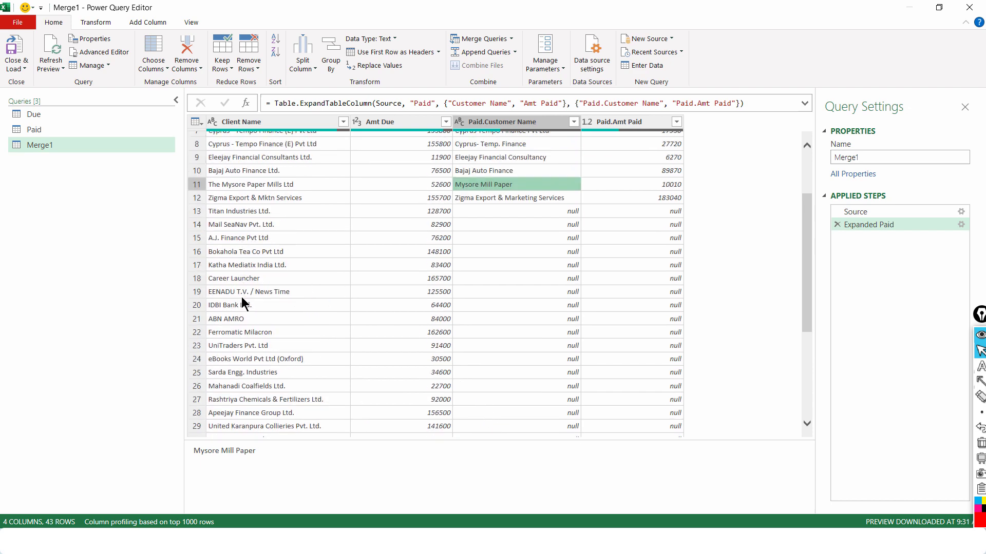
scroll(244, 302, "down", 4)
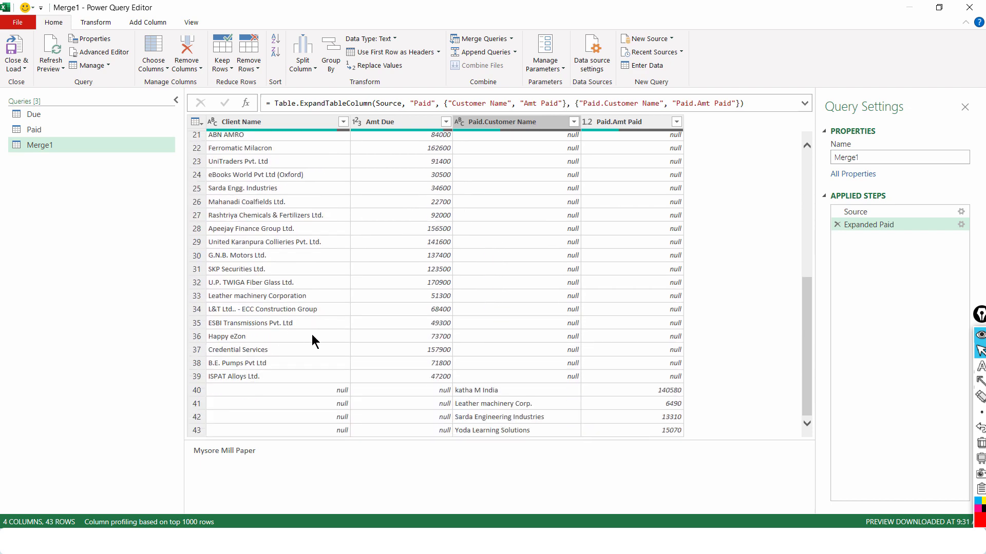
scroll(645, 345, "up", 5)
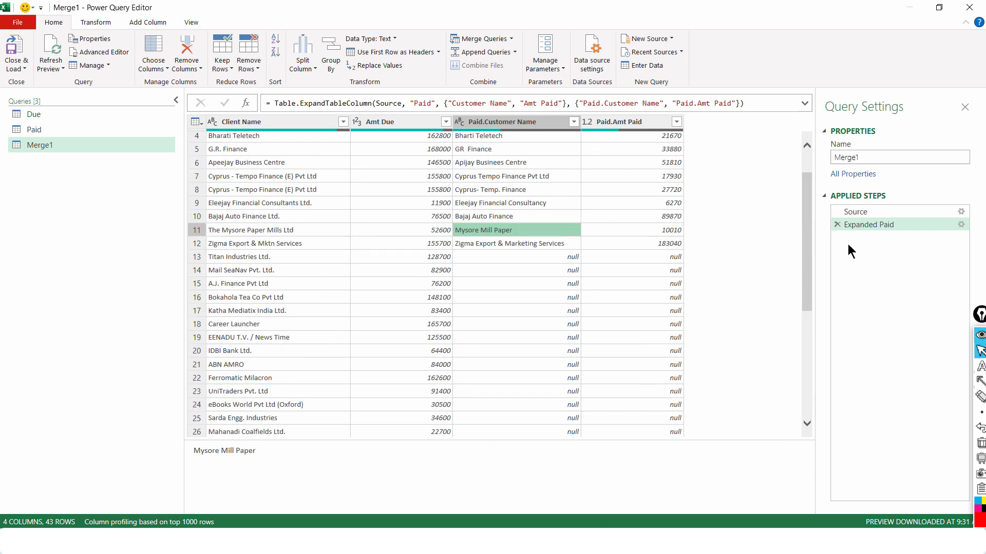
Select Merge1's Source step and show the expanded Formula Bar from the View tab.
left_click(863, 212)
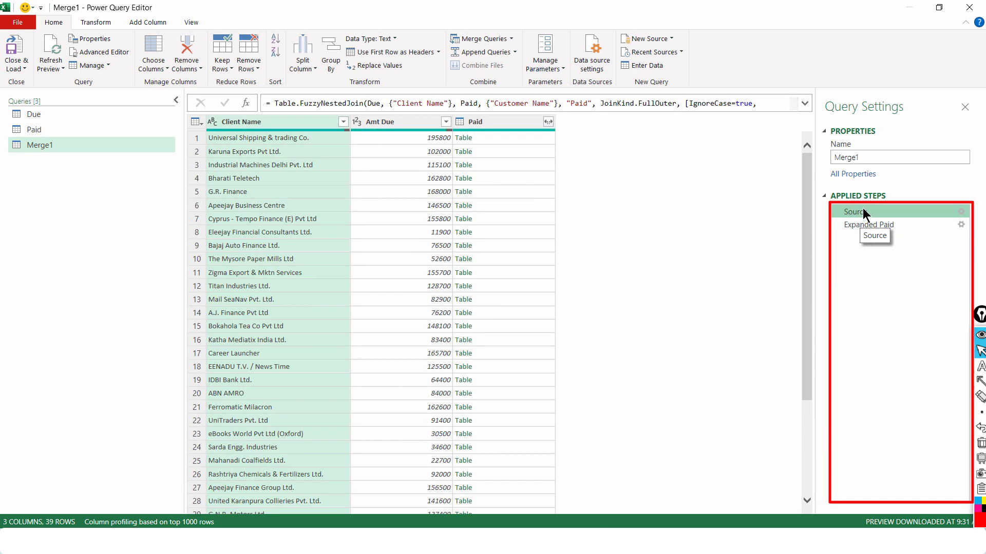
left_click(207, 26)
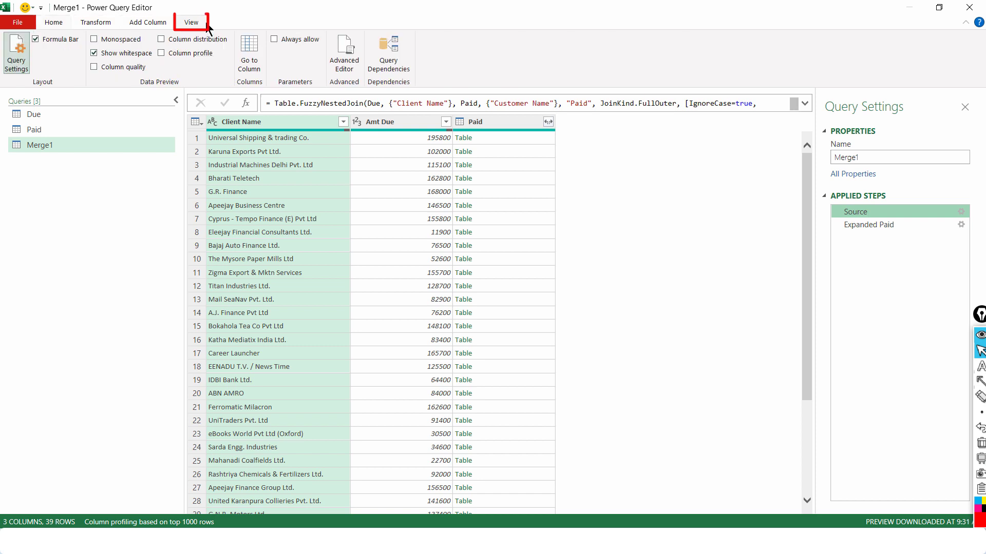
left_click_drag(2, 31, 31, 75)
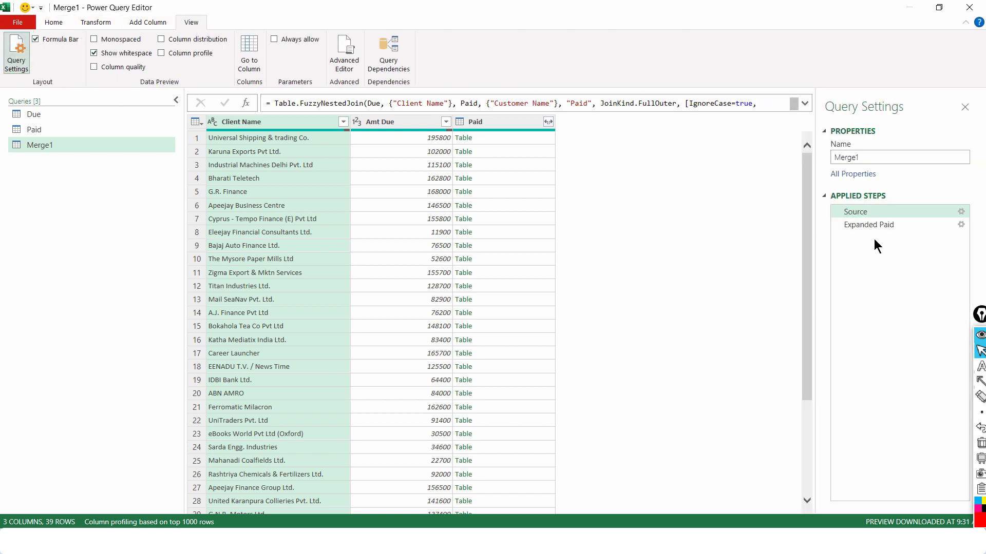
left_click(805, 103)
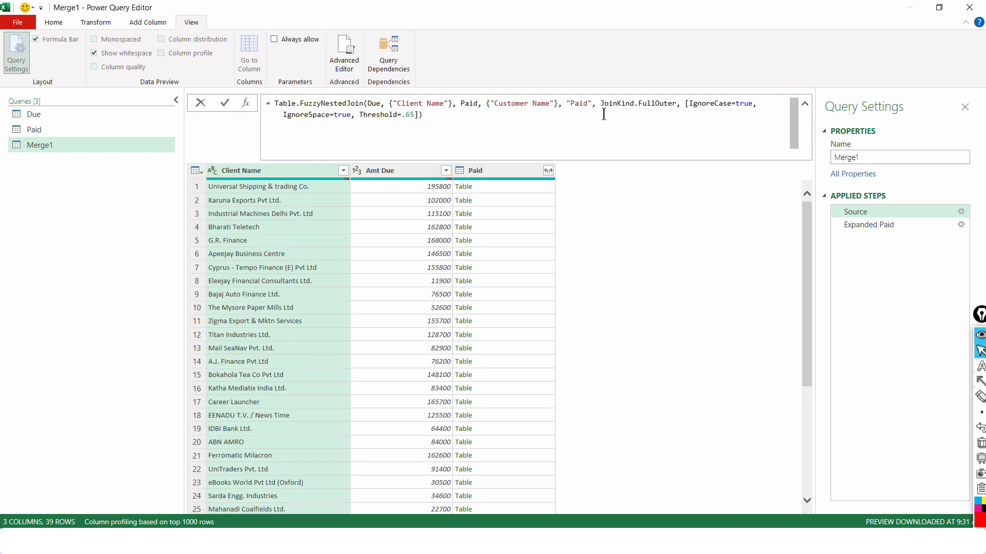
left_click_drag(30, 29, 85, 52)
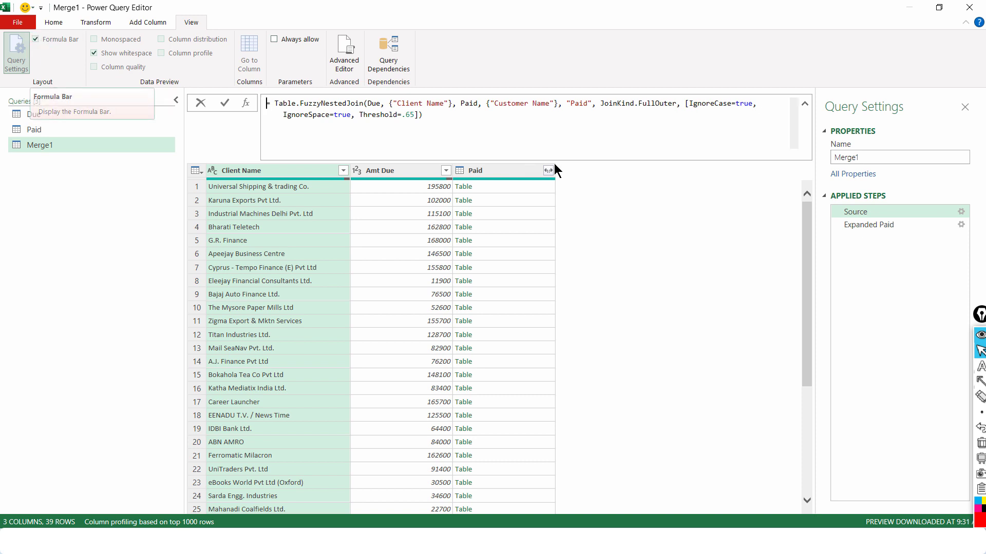
Change Threshold=.65 to .6 in the formula and review the Expanded Paid step's 41 rows.
left_click(407, 115)
double_click(410, 115)
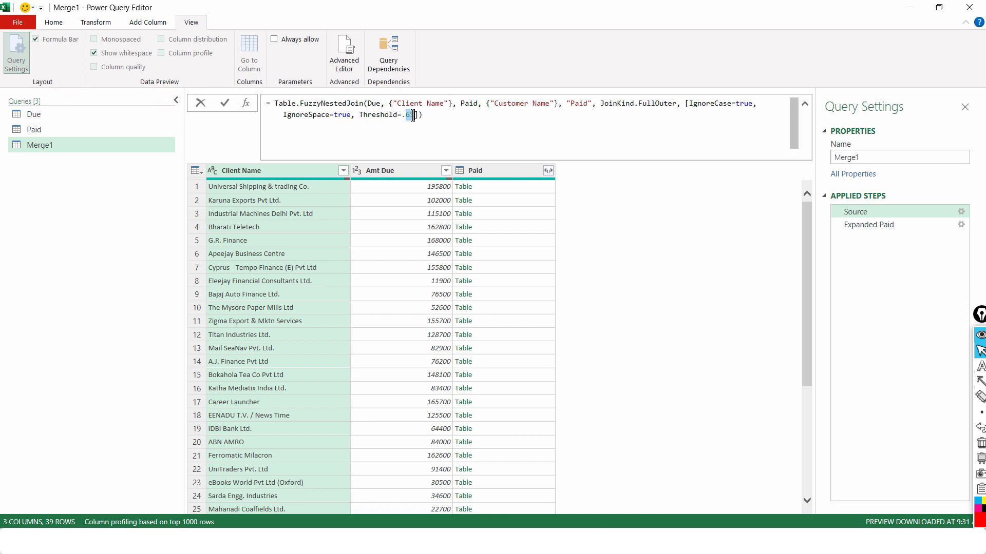
type("6")
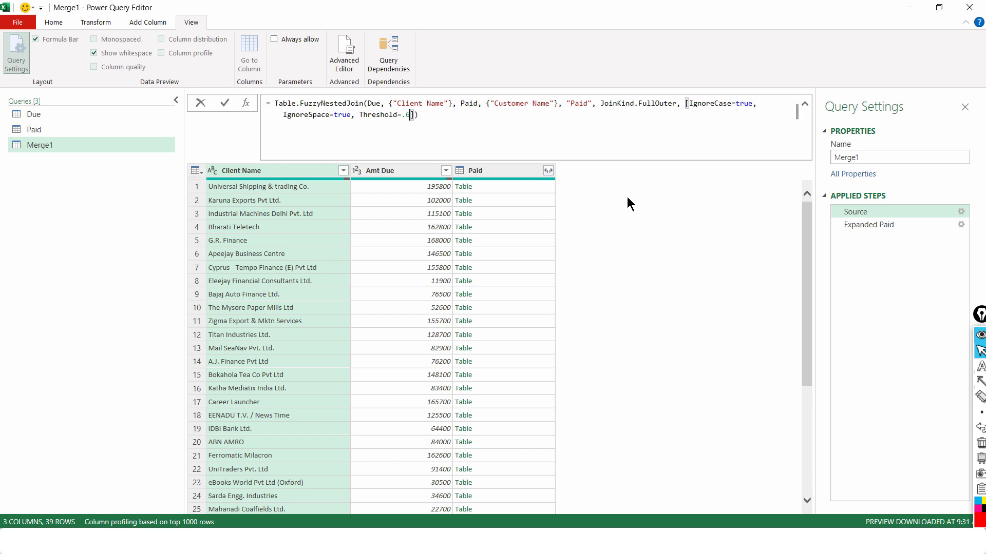
left_click(468, 117)
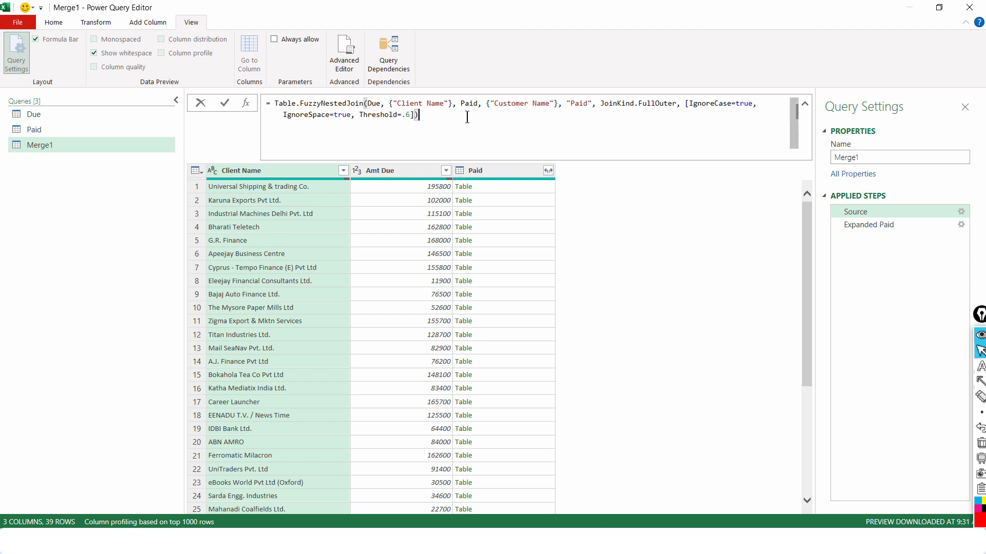
key("Return")
left_click(842, 228)
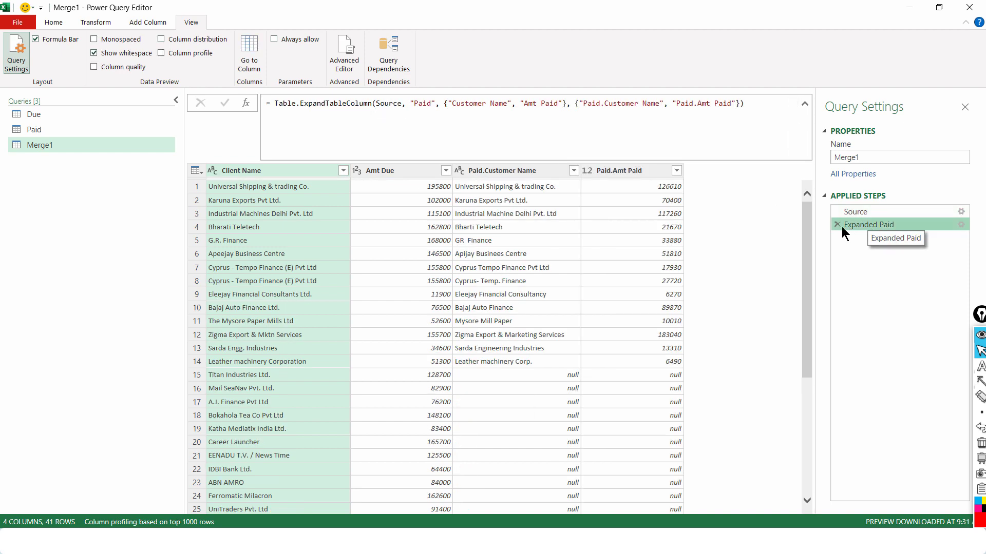
scroll(620, 326, "down", 5)
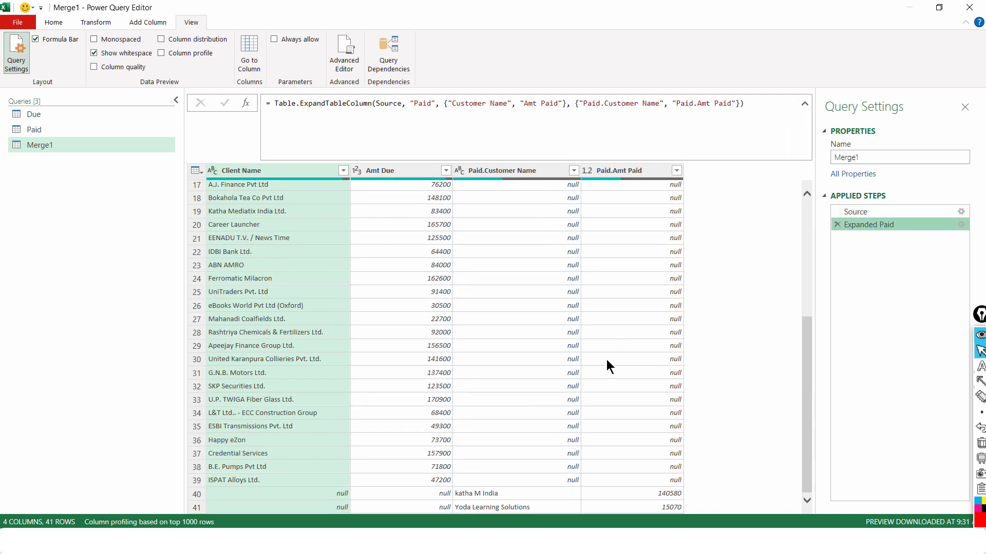
scroll(547, 424, "up", 5)
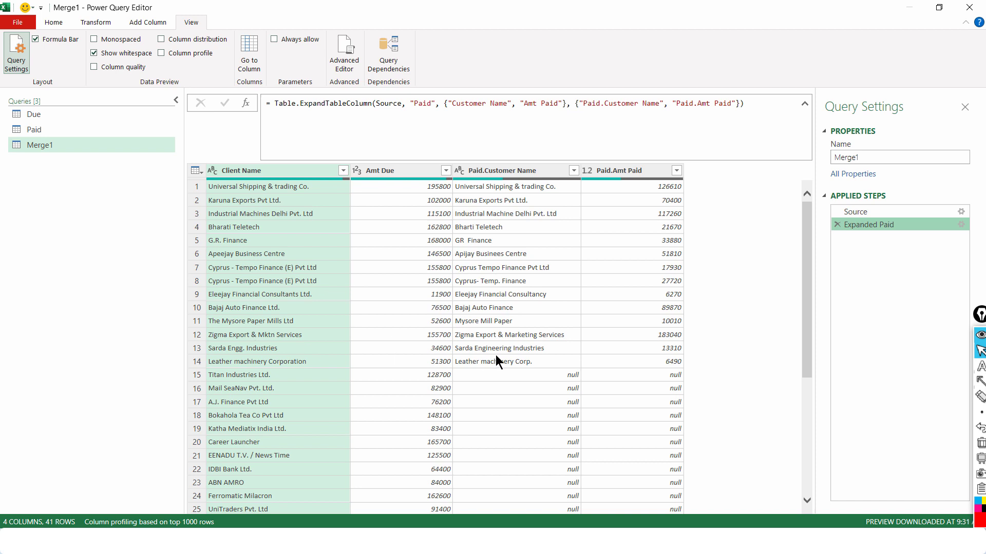
Close & Load To with Only Create Connection for the queries.
left_click(18, 23)
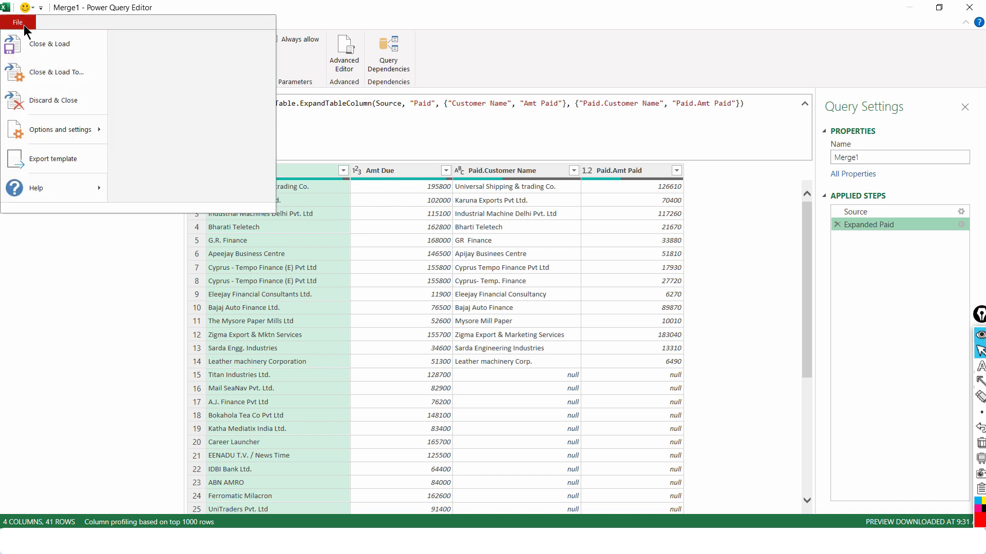
left_click(54, 78)
left_click(160, 234)
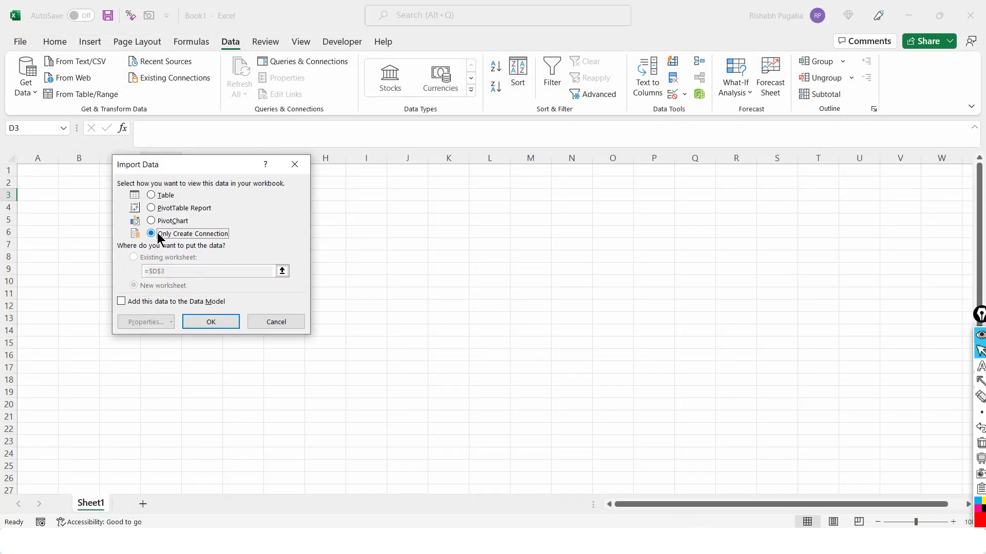
left_click(208, 321)
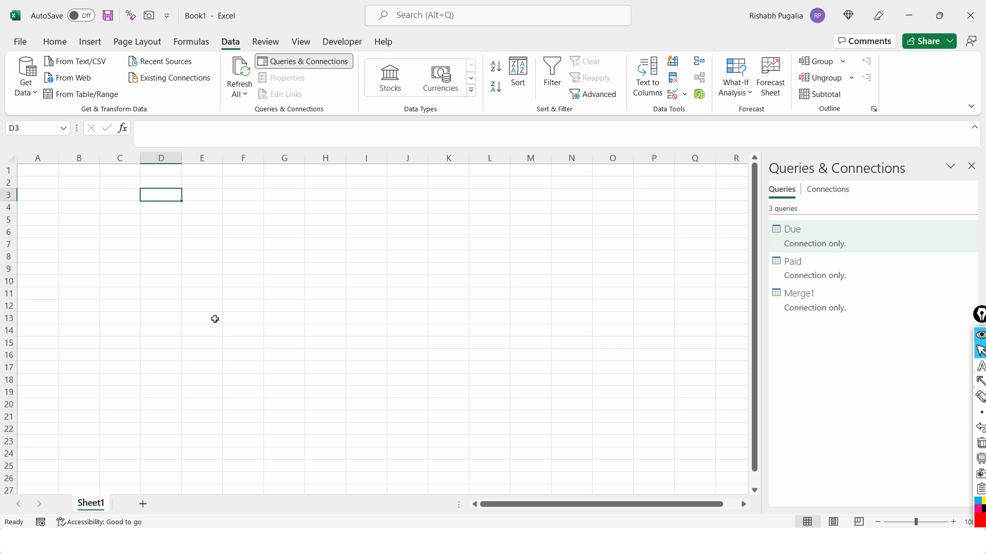
Load Merge1 from Queries & Connections as a table in the existing worksheet at $D$3.
left_click(816, 307)
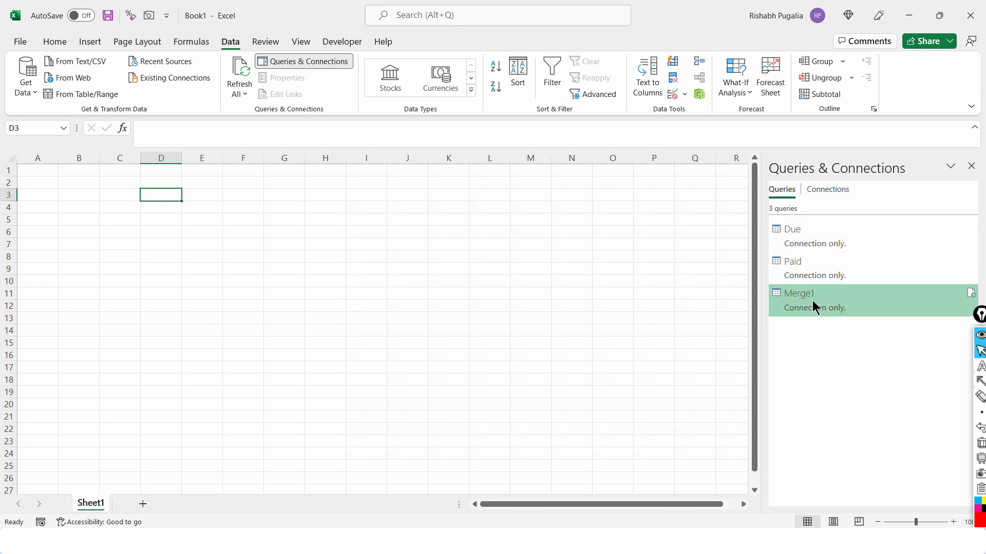
left_click(971, 167)
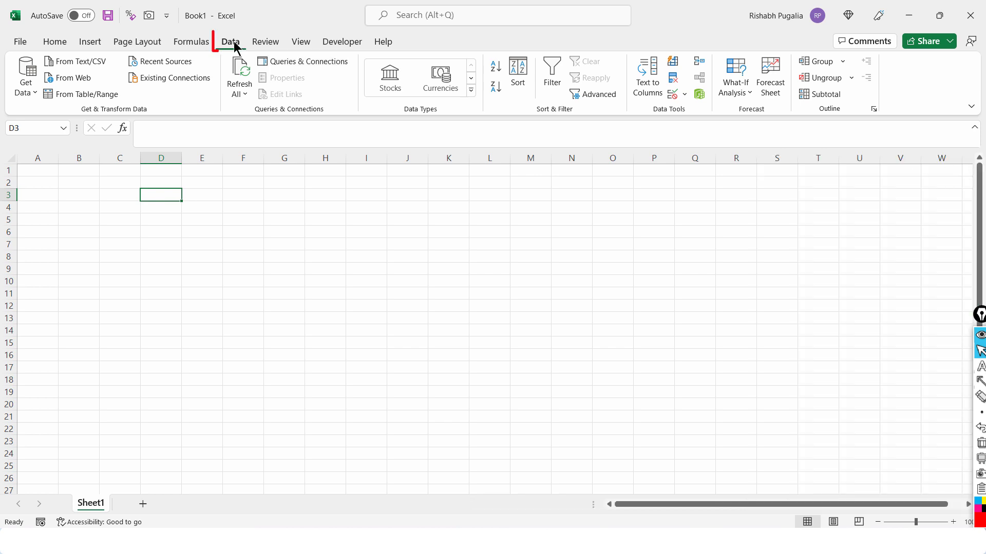
left_click(297, 61)
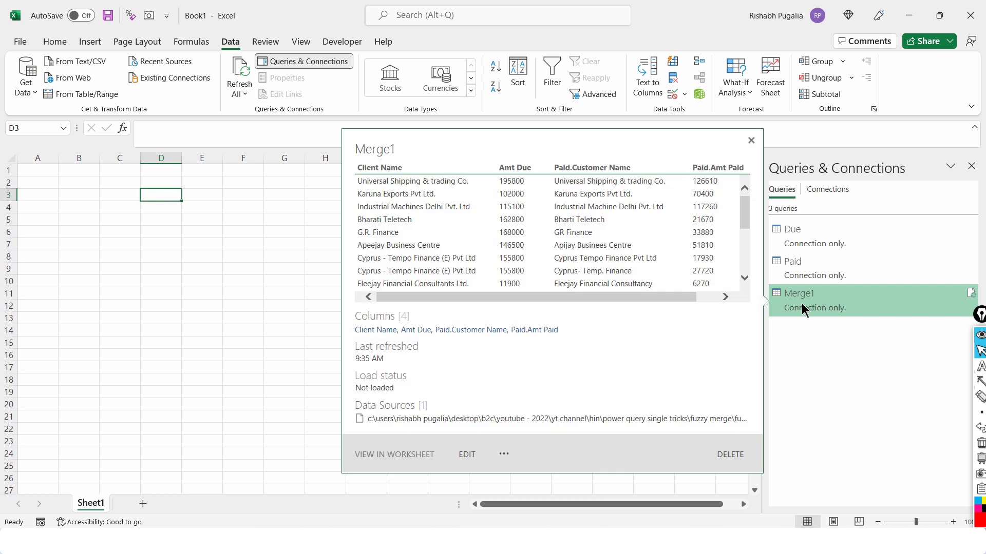
right_click(802, 303)
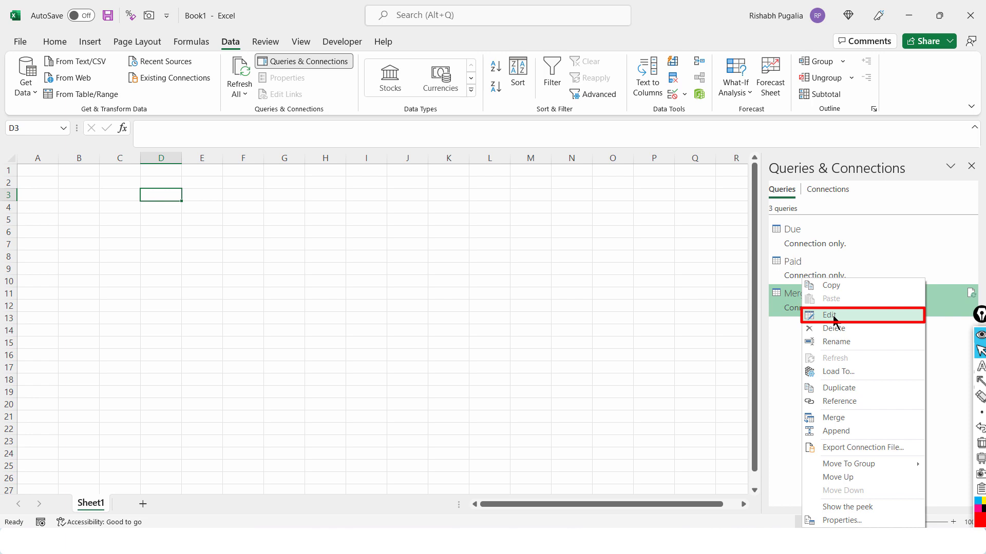
left_click(836, 372)
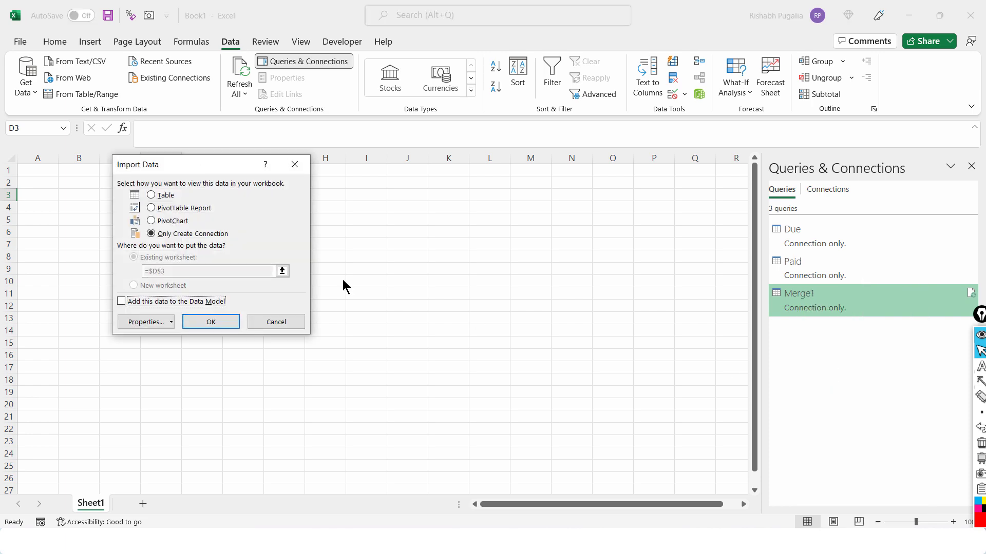
left_click(151, 195)
left_click(213, 326)
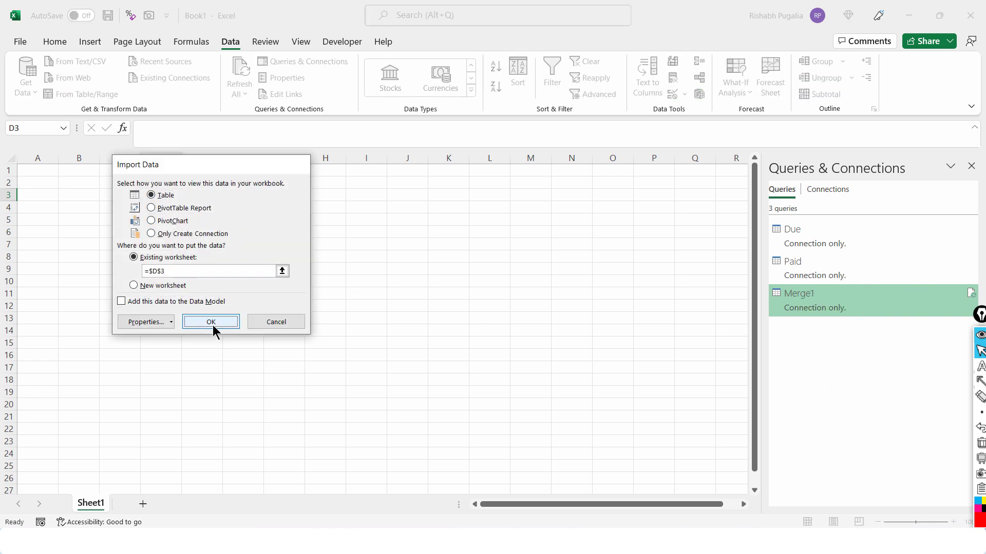
scroll(570, 302, "down", 9)
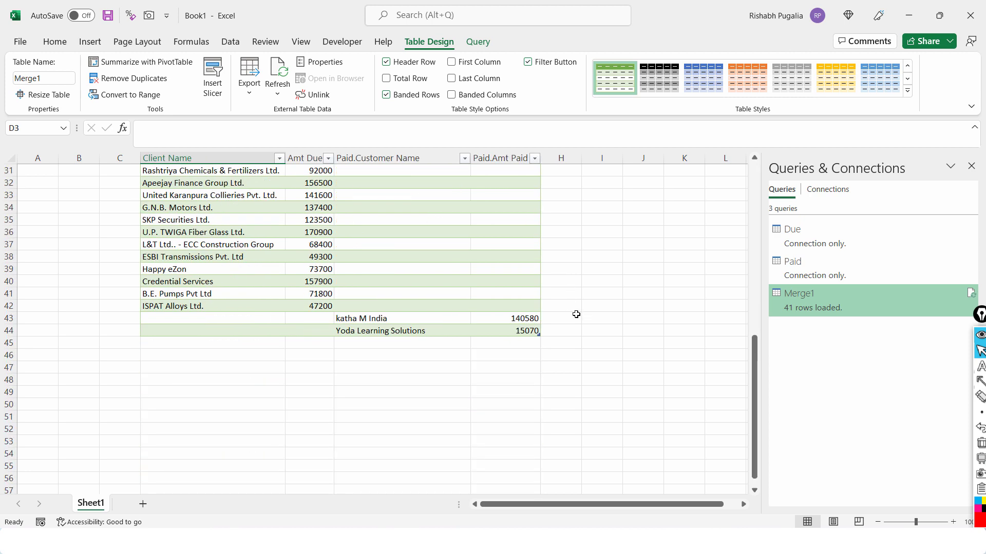
scroll(576, 314, "up", 6)
scroll(575, 314, "up", 3)
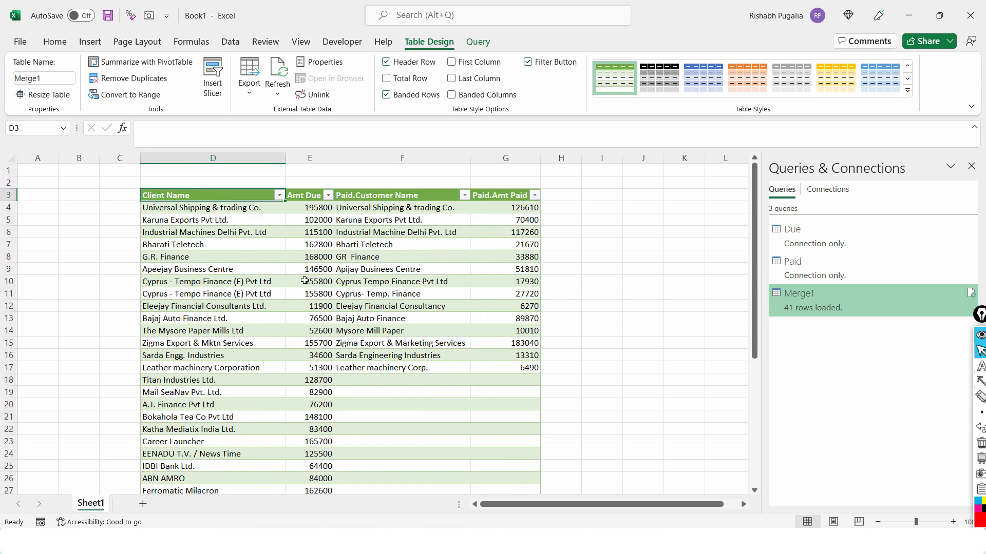
right_click(302, 278)
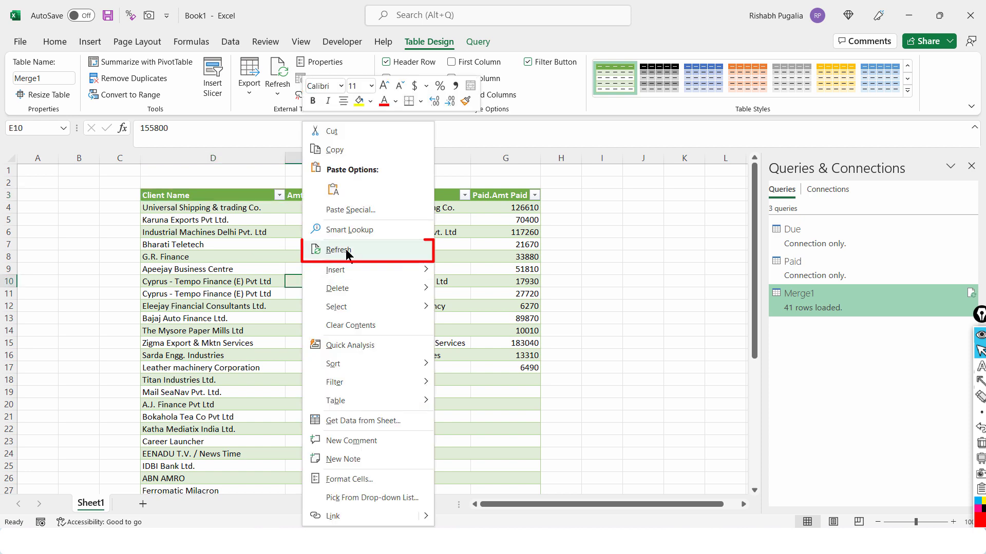
key("Escape")
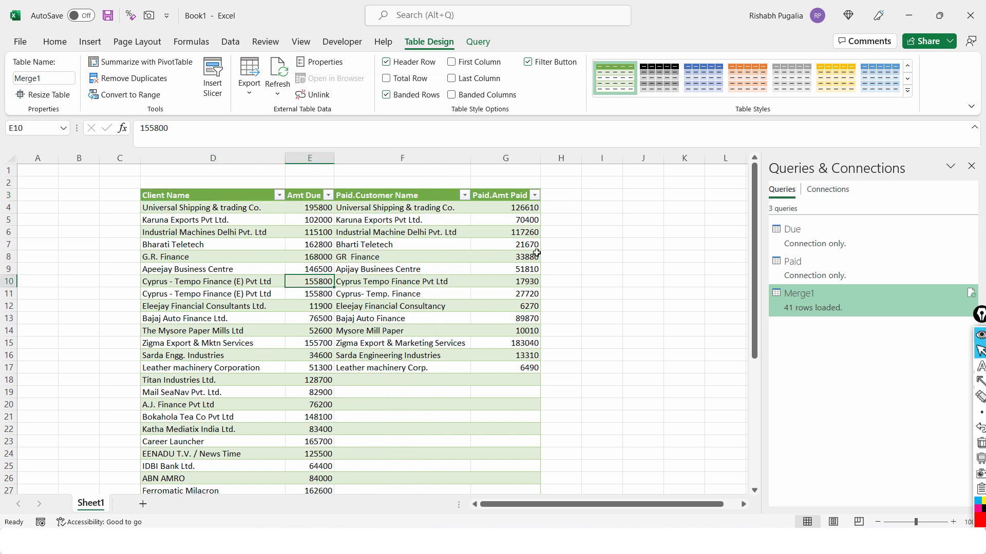
scroll(540, 260, "down", 6)
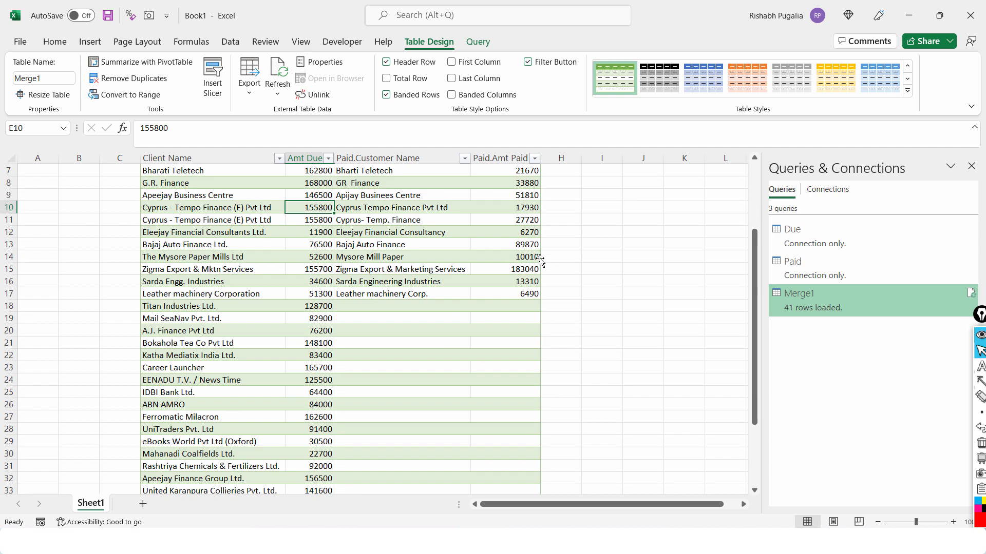
scroll(540, 262, "up", 6)
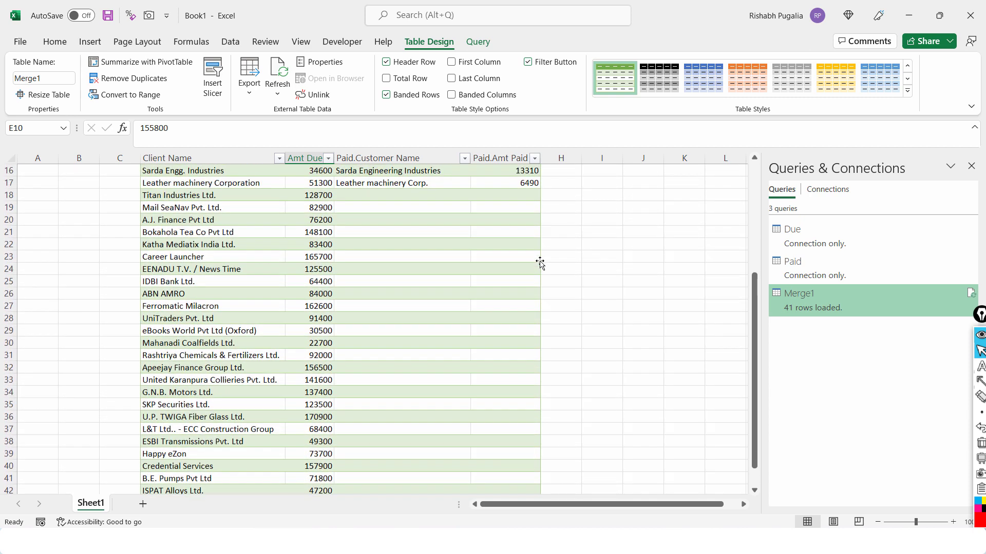